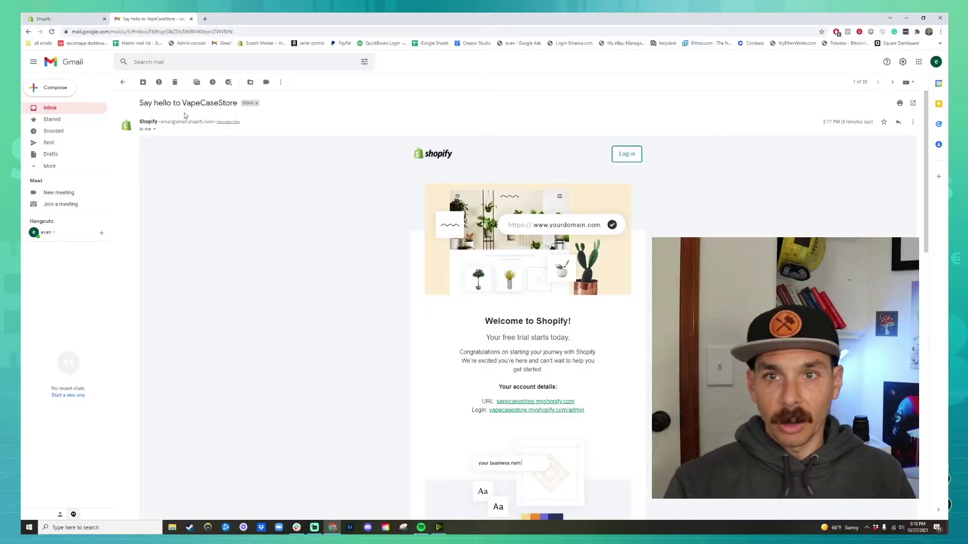
Scroll through the Shopify welcome email in Gmail to read it.
{"action": "scroll", "coordinate": [514, 318], "scroll_direction": "down", "scroll_amount": 2}
{"action": "scroll", "coordinate": [512, 336], "scroll_direction": "up", "scroll_amount": 1}
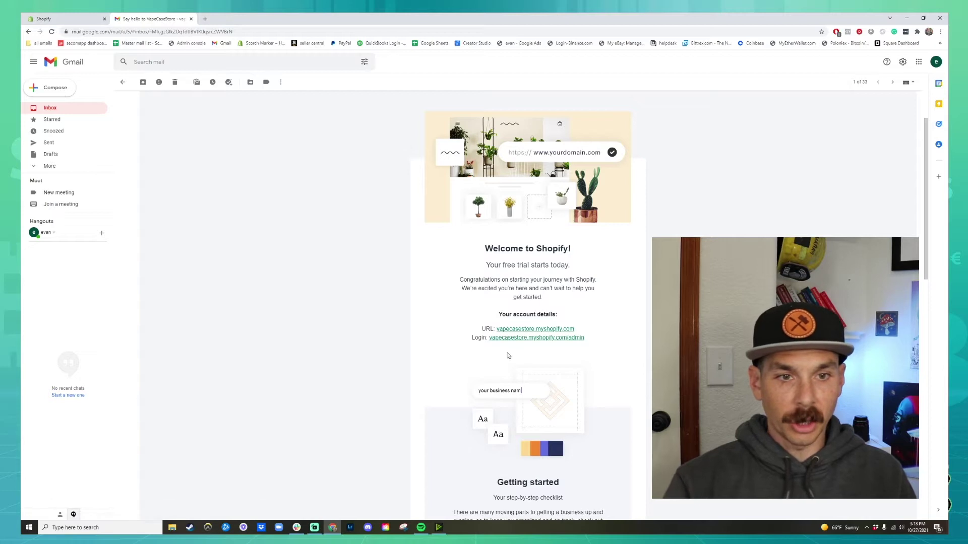
{"action": "scroll", "coordinate": [508, 356], "scroll_direction": "up", "scroll_amount": 2}
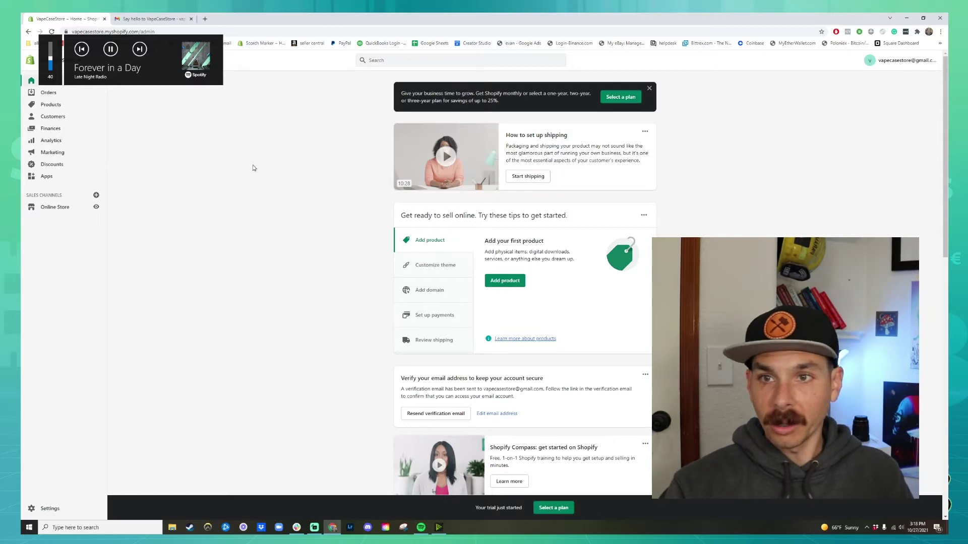
Compare the Basic, Shopify and Advanced plans, then go back to Plan details.
{"action": "left_click", "coordinate": [620, 97]}
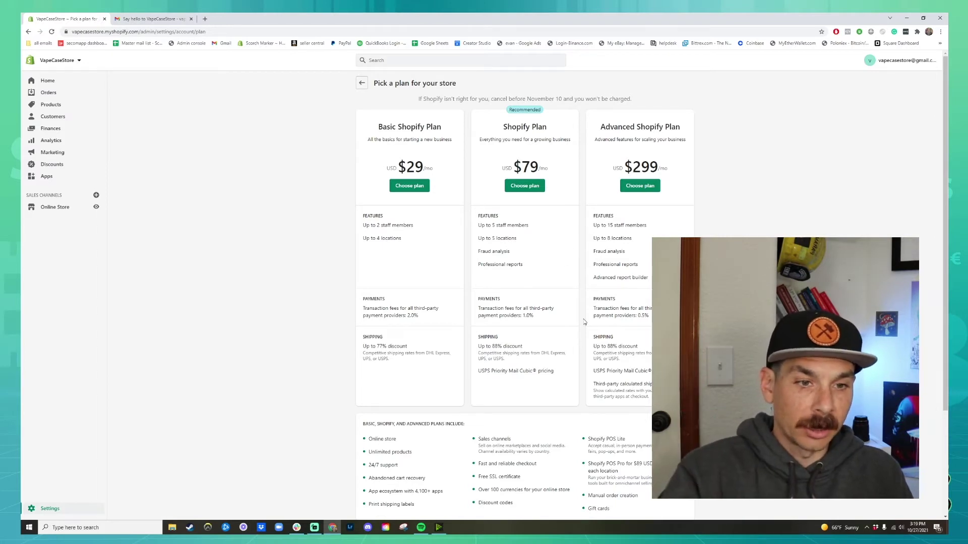
{"action": "scroll", "coordinate": [584, 321], "scroll_direction": "down", "scroll_amount": 3}
{"action": "scroll", "coordinate": [559, 357], "scroll_direction": "down", "scroll_amount": 2}
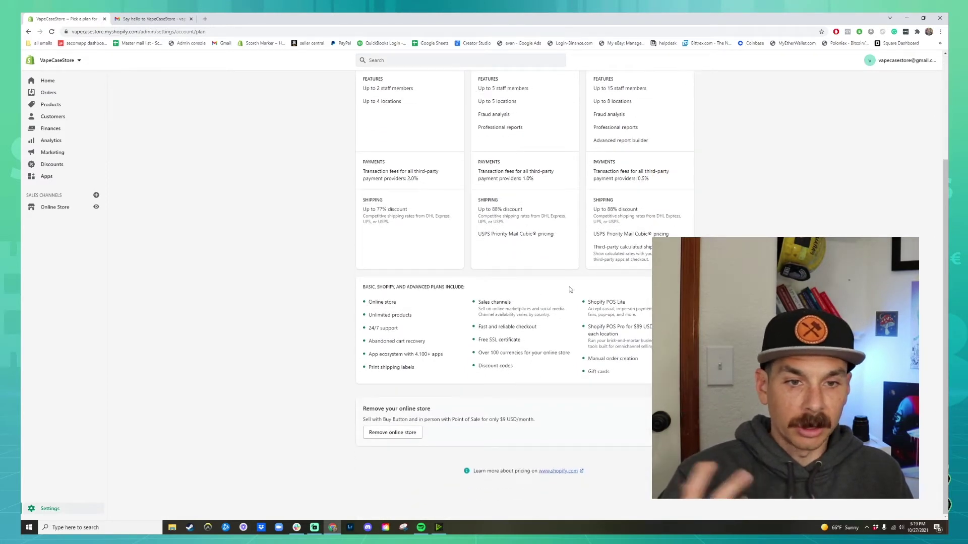
{"action": "scroll", "coordinate": [565, 349], "scroll_direction": "up", "scroll_amount": 5}
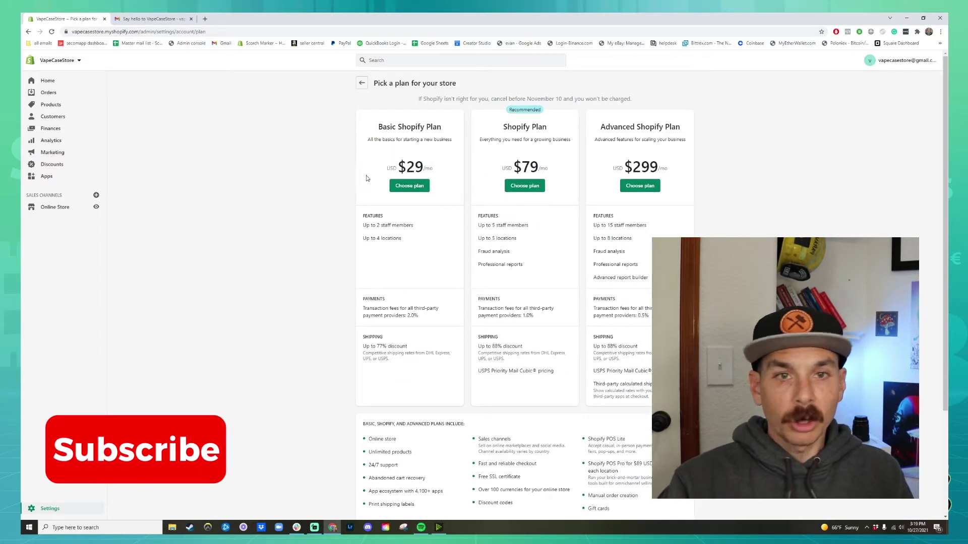
{"action": "left_click", "coordinate": [361, 84]}
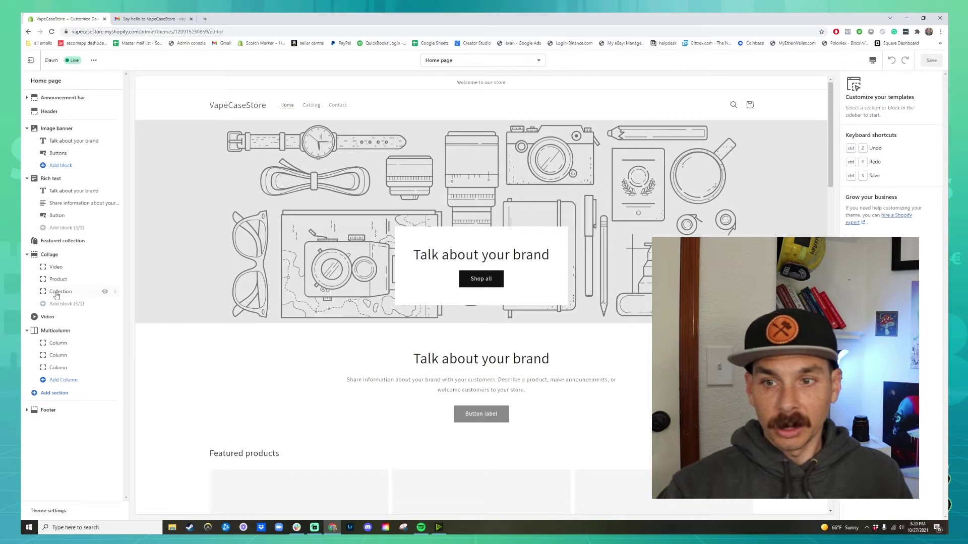
Scroll the Dawn home page preview to review its default sections.
{"action": "scroll", "coordinate": [482, 293], "scroll_direction": "down", "scroll_amount": 10}
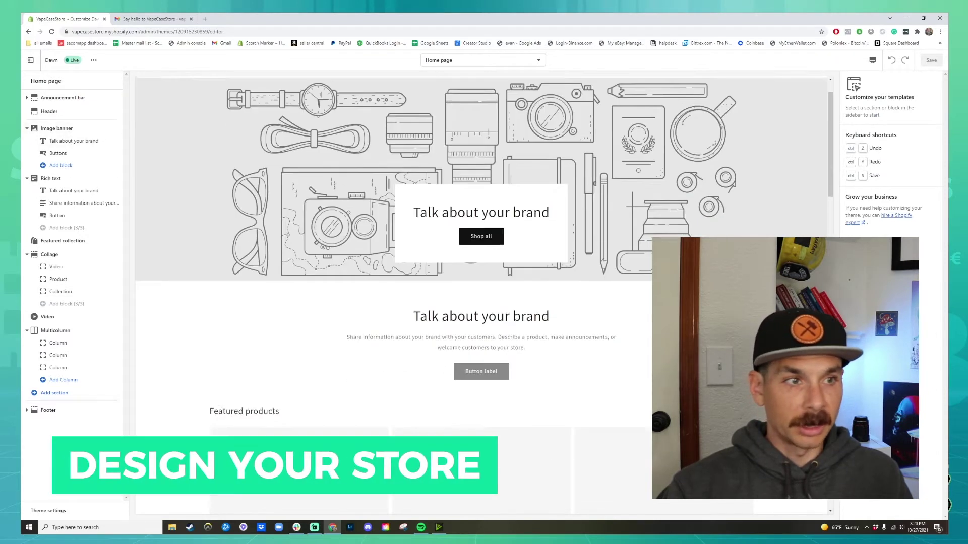
{"action": "scroll", "coordinate": [551, 301], "scroll_direction": "up", "scroll_amount": 10}
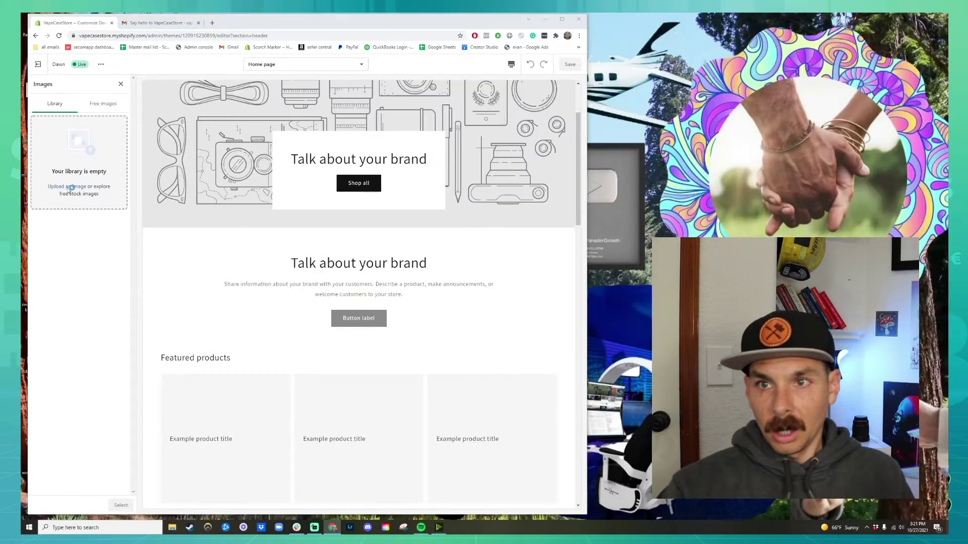
Upload every image from the vape case > product shots > bg removed JPEG folder.
{"action": "left_click", "coordinate": [73, 191]}
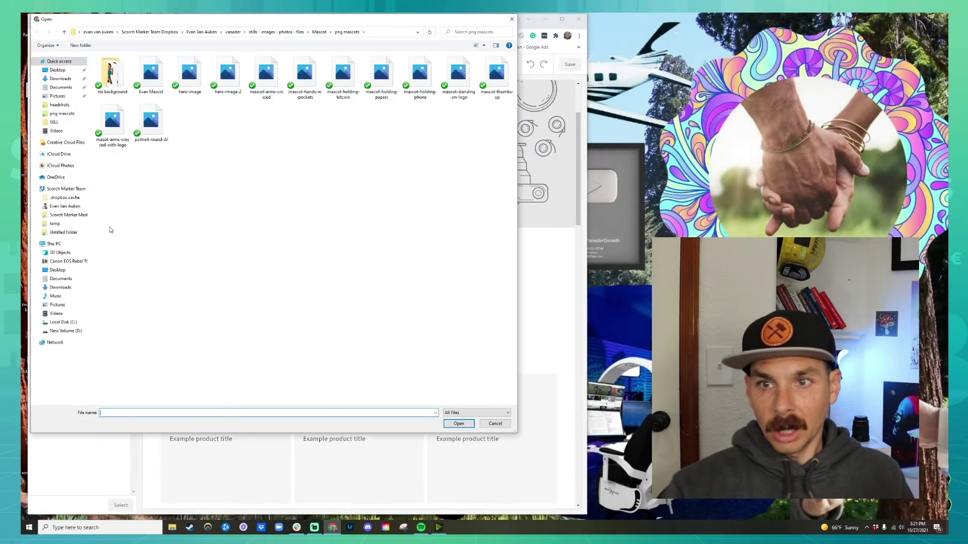
{"action": "left_click", "coordinate": [64, 71]}
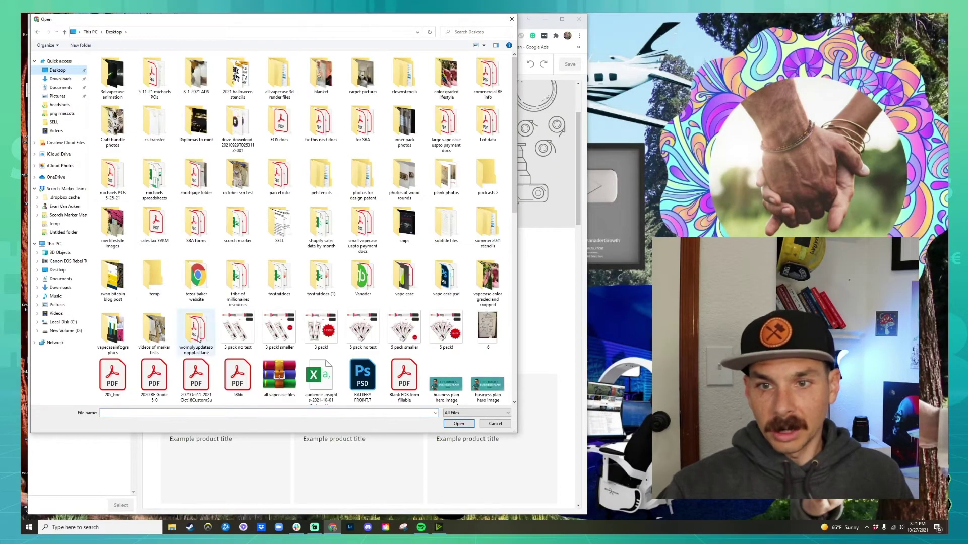
{"action": "double_click", "coordinate": [416, 281]}
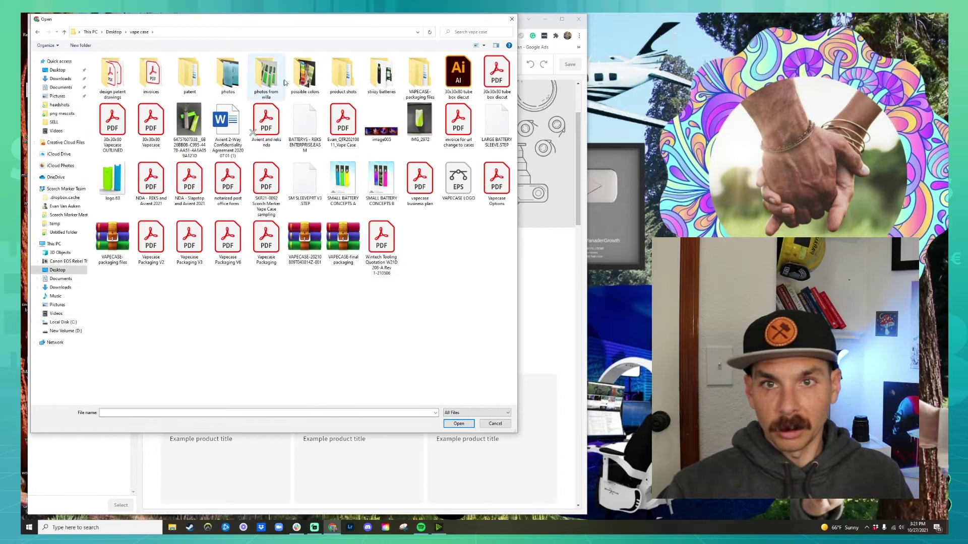
{"action": "double_click", "coordinate": [322, 72]}
{"action": "double_click", "coordinate": [137, 75]}
{"action": "key", "text": "ctrl+a"}
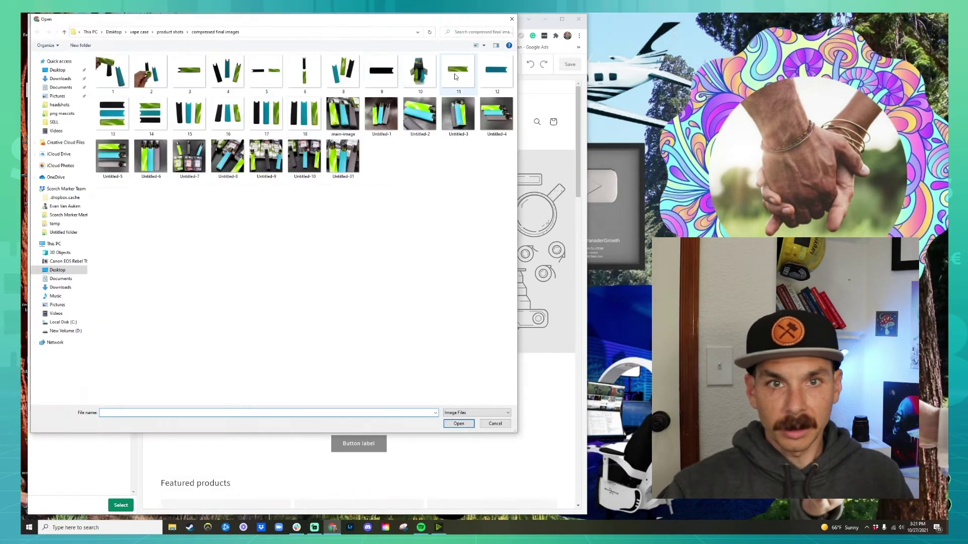
{"action": "key", "text": "Return"}
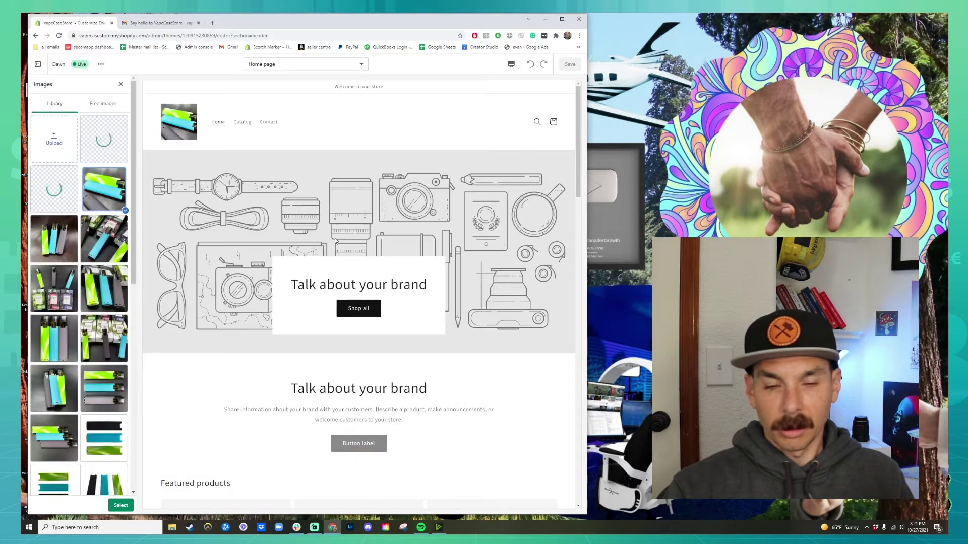
Set the banner to the upright lime, blue and grey pods photo, and load canva.com in a new tab.
{"action": "scroll", "coordinate": [116, 214], "scroll_direction": "down", "scroll_amount": 2}
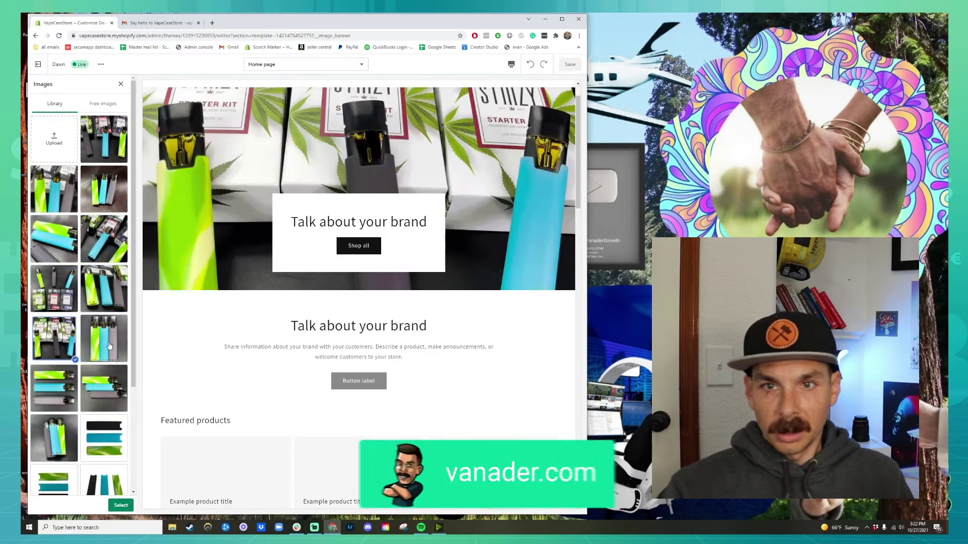
{"action": "left_click", "coordinate": [71, 246]}
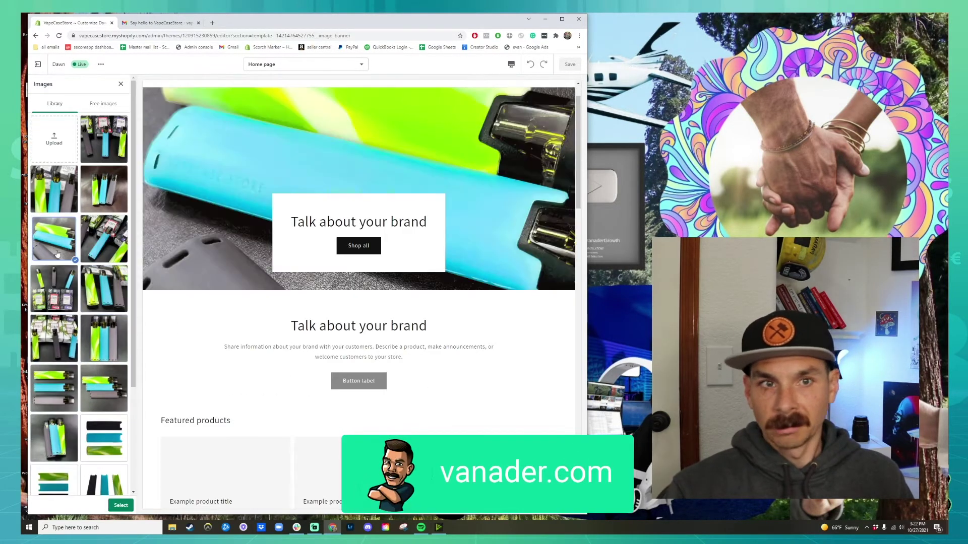
{"action": "left_click", "coordinate": [104, 188]}
{"action": "left_click", "coordinate": [104, 238]}
{"action": "scroll", "coordinate": [105, 362], "scroll_direction": "down", "scroll_amount": 3}
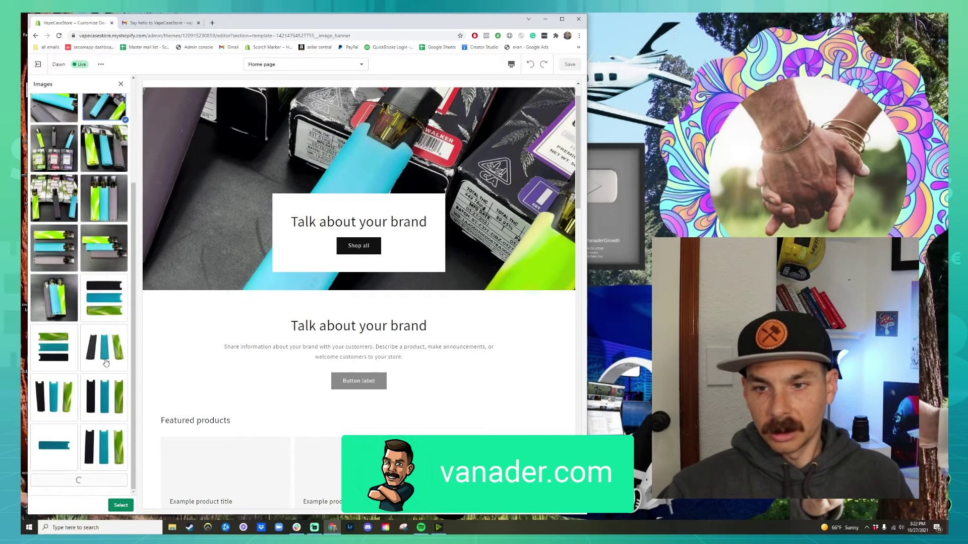
{"action": "scroll", "coordinate": [105, 362], "scroll_direction": "up", "scroll_amount": 5}
{"action": "left_click", "coordinate": [54, 162]}
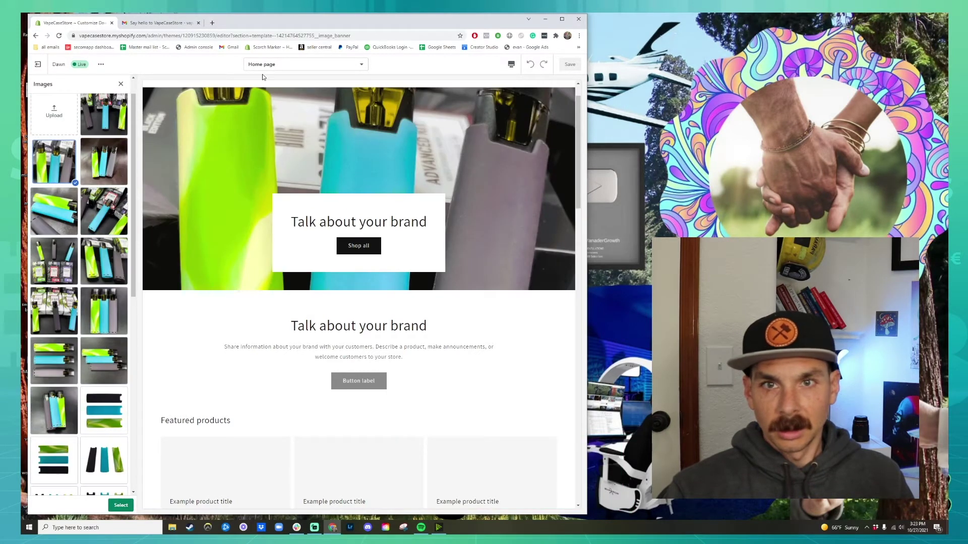
{"action": "left_click", "coordinate": [213, 24]}
{"action": "type", "text": "canva.com"}
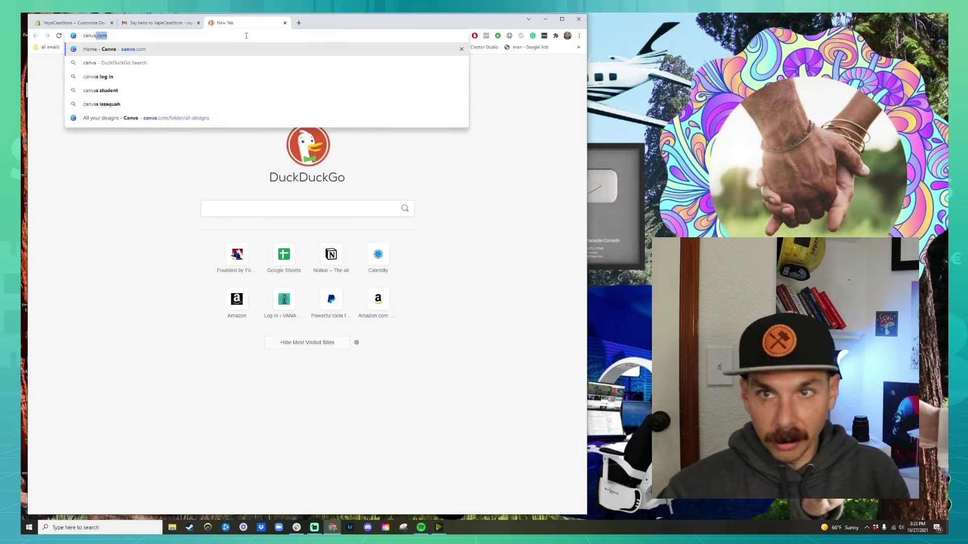
{"action": "key", "text": "Return"}
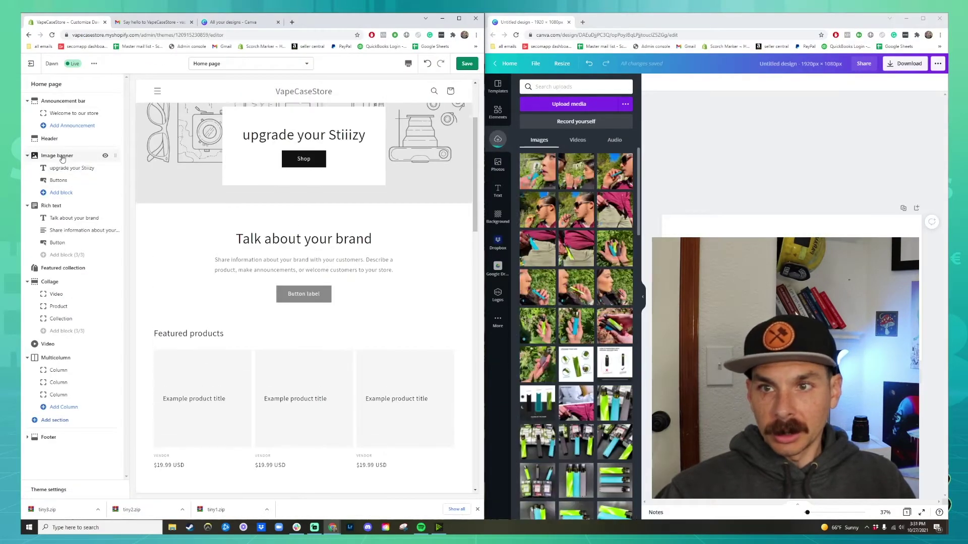
{"action": "left_click", "coordinate": [59, 156]}
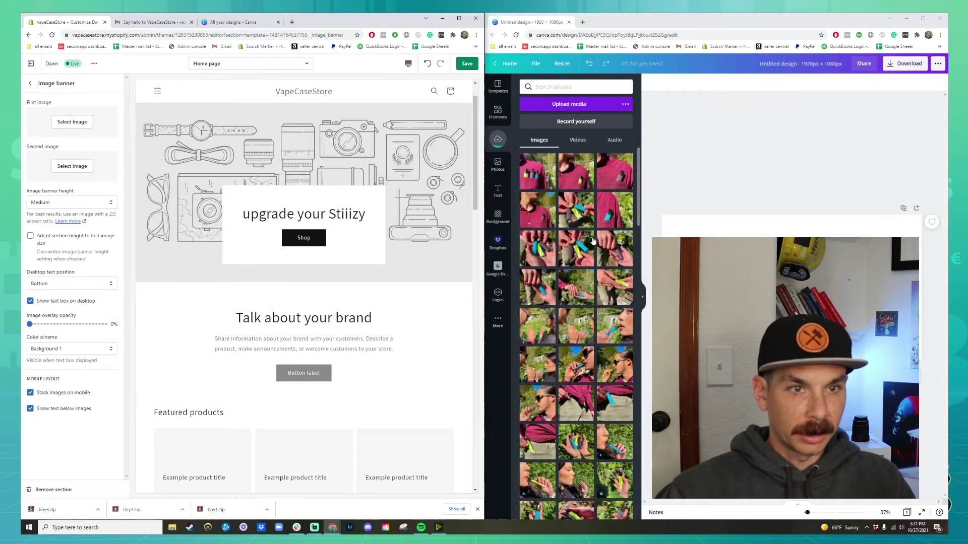
{"action": "scroll", "coordinate": [612, 233], "scroll_direction": "down", "scroll_amount": 3}
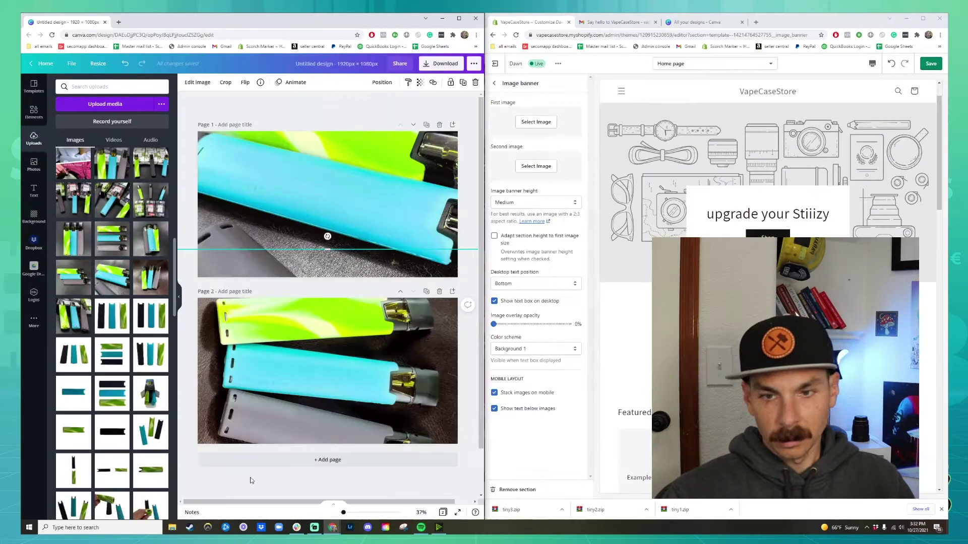
{"action": "scroll", "coordinate": [555, 307], "scroll_direction": "down", "scroll_amount": 2}
{"action": "scroll", "coordinate": [554, 308], "scroll_direction": "up", "scroll_amount": 2}
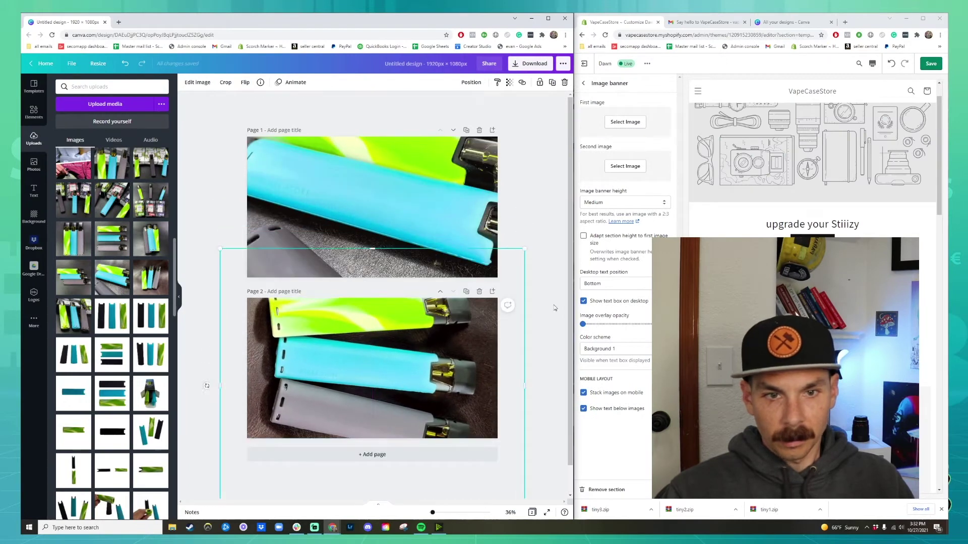
{"action": "key", "text": "ctrl+Return"}
{"action": "left_click_drag", "start_coordinate": [383, 393], "coordinate": [408, 431]}
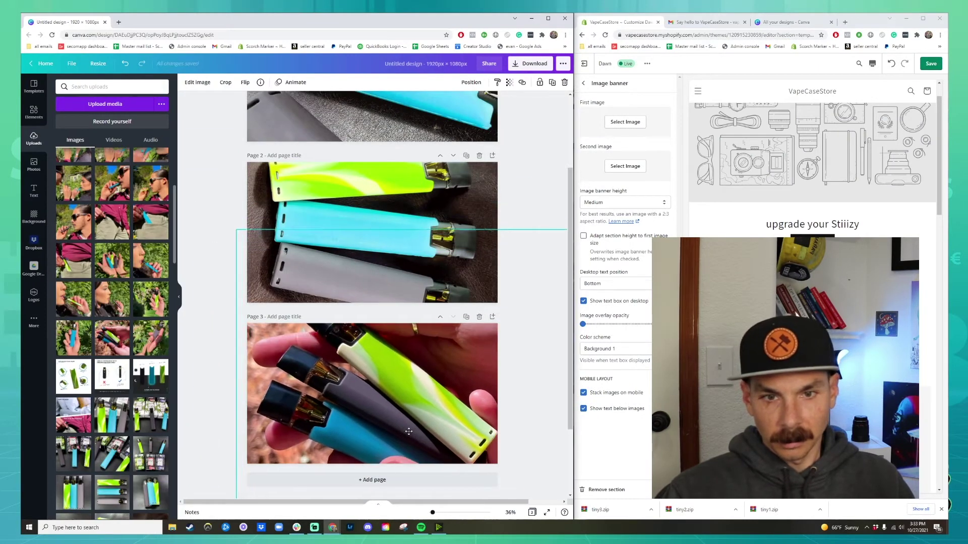
{"action": "key", "text": "ctrl+Return"}
{"action": "scroll", "coordinate": [112, 332], "scroll_direction": "up", "scroll_amount": 3}
{"action": "left_click_drag", "start_coordinate": [112, 408], "coordinate": [365, 330]}
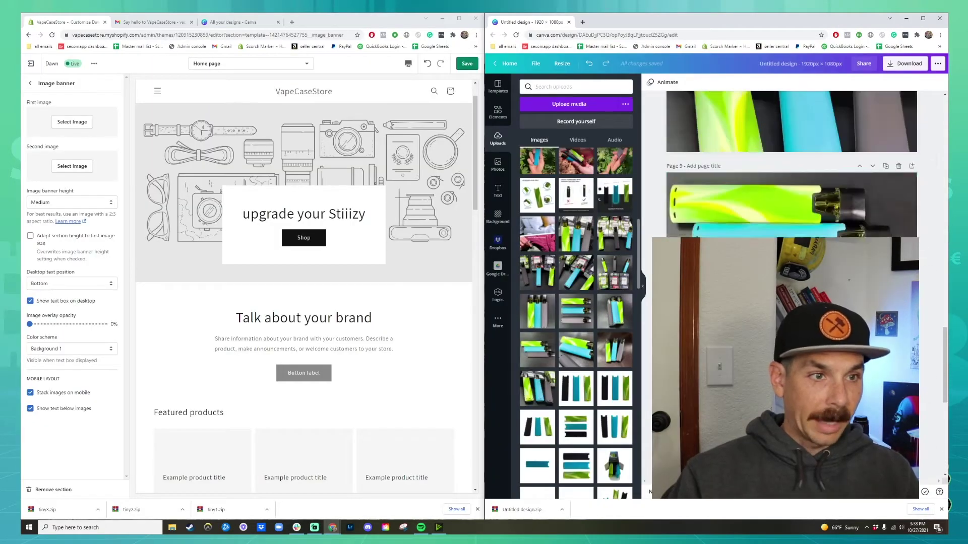
{"action": "scroll", "coordinate": [792, 161], "scroll_direction": "up", "scroll_amount": 10}
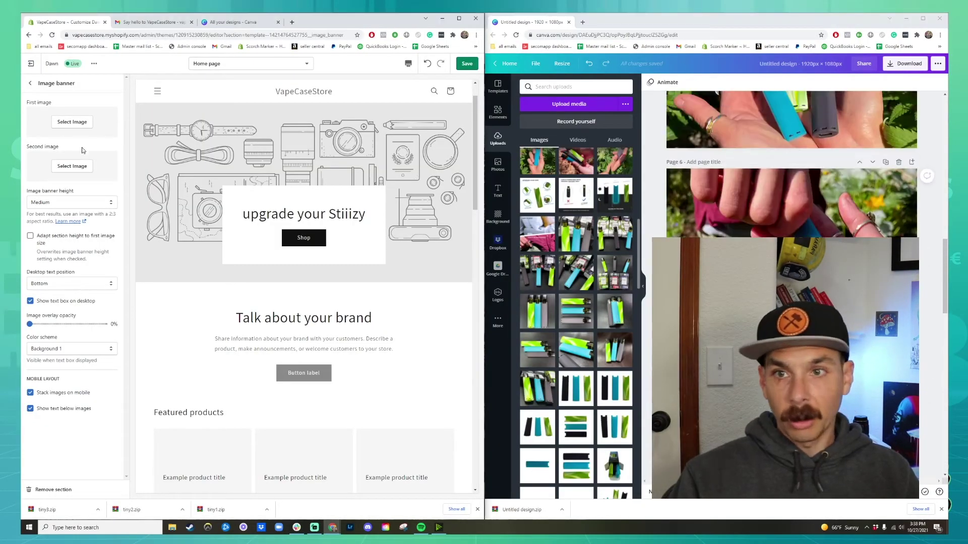
{"action": "left_click", "coordinate": [71, 123]}
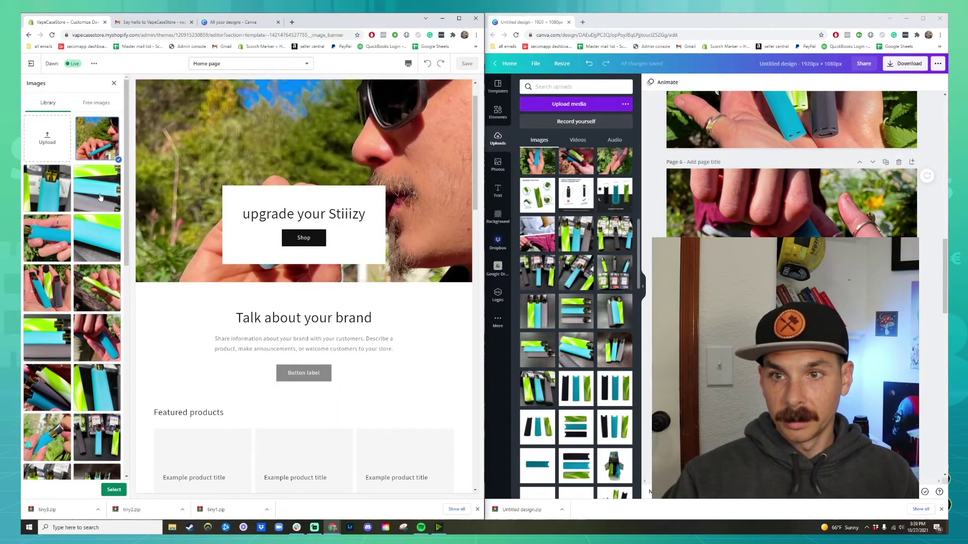
Try several vape photos and settle on the vapes-in-hand shot for the banner.
{"action": "left_click", "coordinate": [96, 237]}
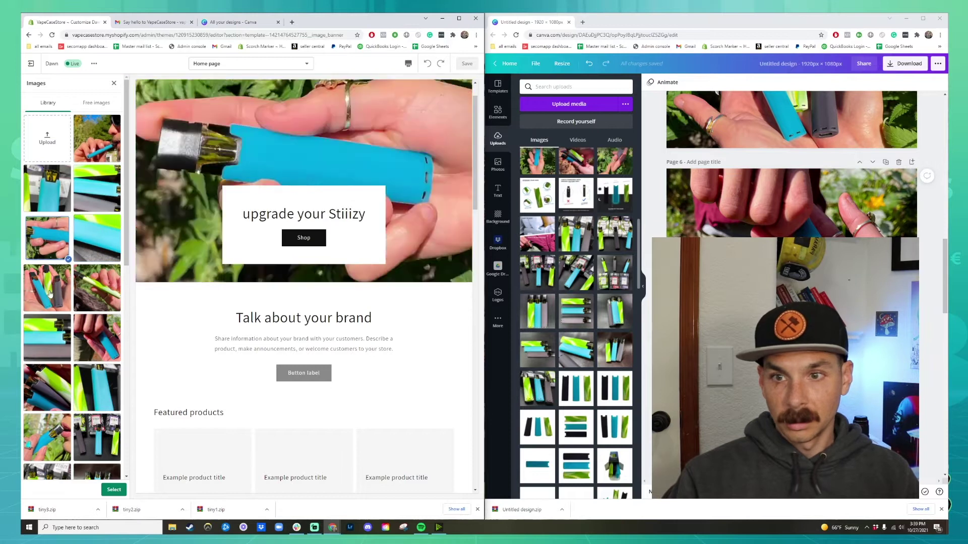
{"action": "left_click", "coordinate": [48, 288]}
{"action": "left_click", "coordinate": [47, 387]}
{"action": "left_click", "coordinate": [49, 292]}
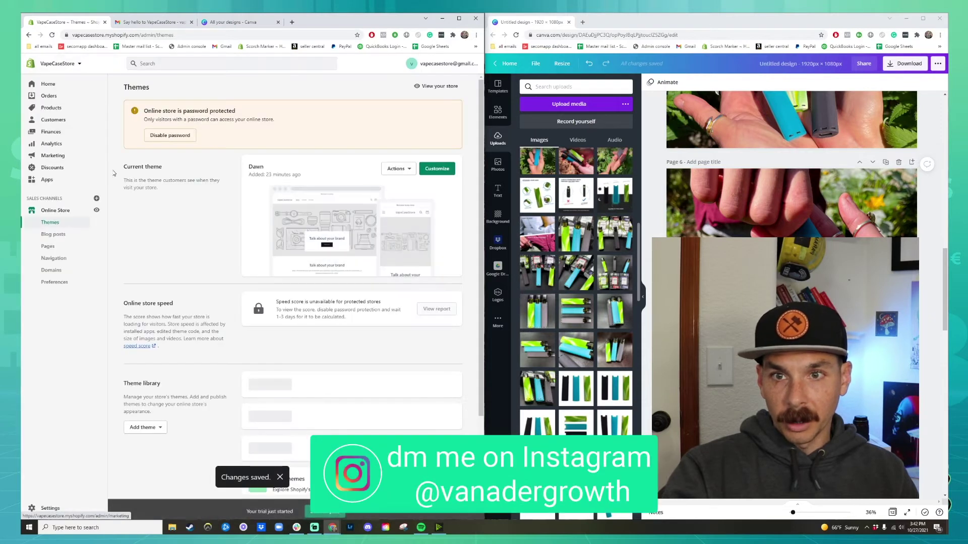
Create a new product titled 'Stiiizy Vape Case'.
{"action": "left_click", "coordinate": [51, 107]}
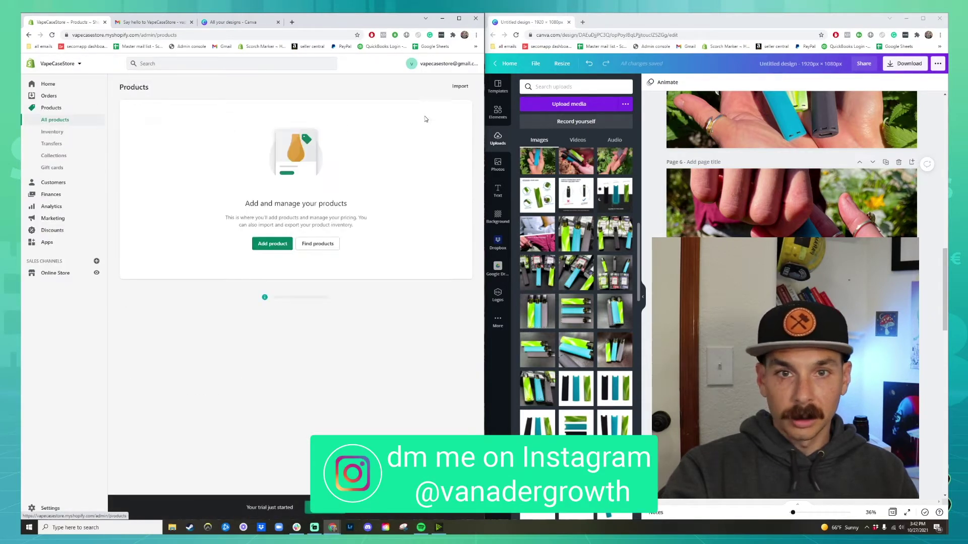
{"action": "left_click", "coordinate": [281, 244]}
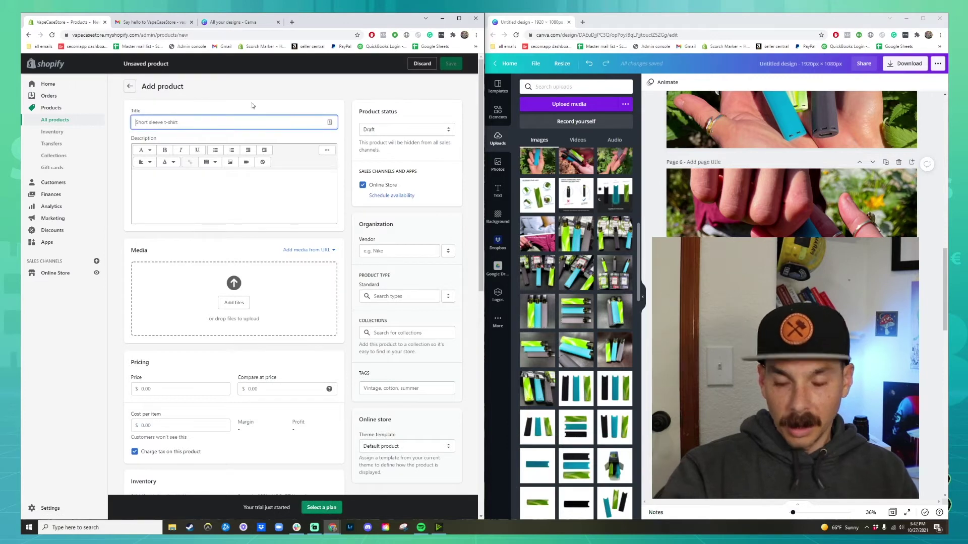
{"action": "type", "text": "Stiiizy Vape Case"}
Write the description lines and delete the redundant 'stop losing it in bed' line.
{"action": "left_click", "coordinate": [288, 195]}
{"action": "type", "text": "This case is f"}
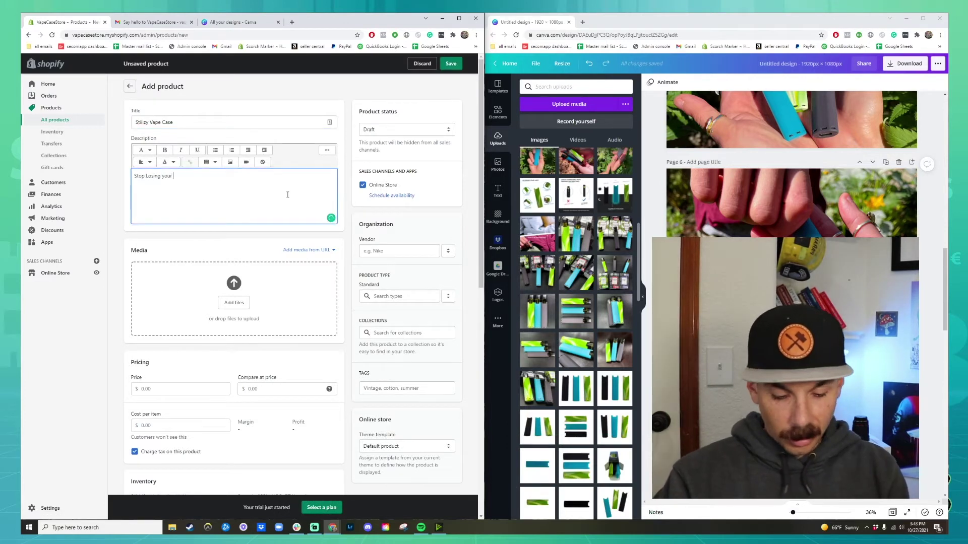
{"action": "type", "text": "stop losing it in bed"}
{"action": "key", "text": "Return"}
{"action": "type", "text": "make it your own"}
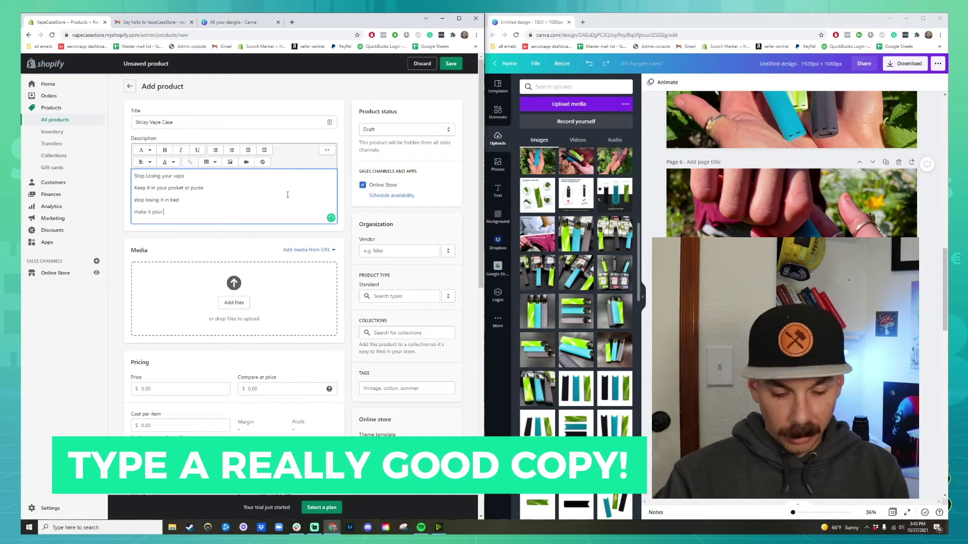
{"action": "triple_click", "coordinate": [237, 198]}
{"action": "key", "text": "BackSpace"}
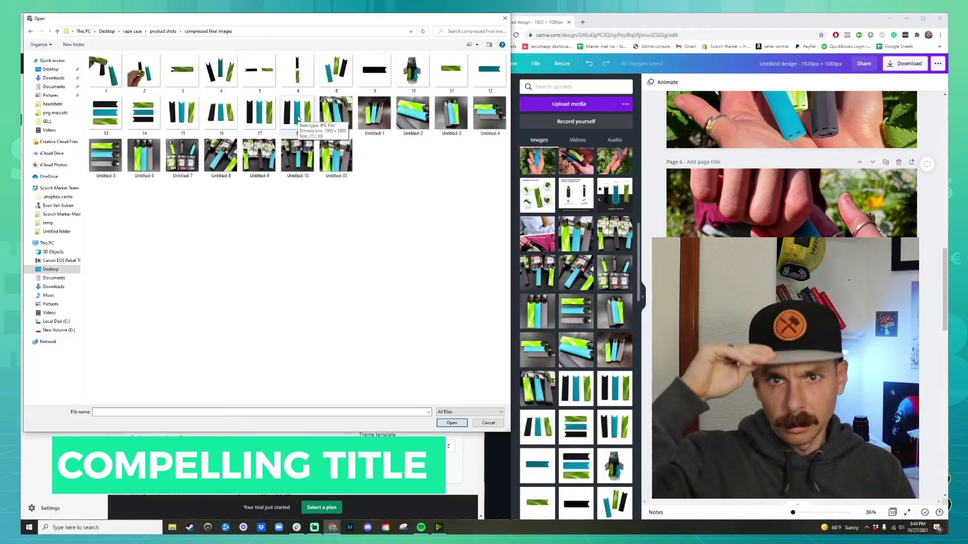
Add the chosen cutout image and lifestyle photos to the product media.
{"action": "double_click", "coordinate": [259, 113]}
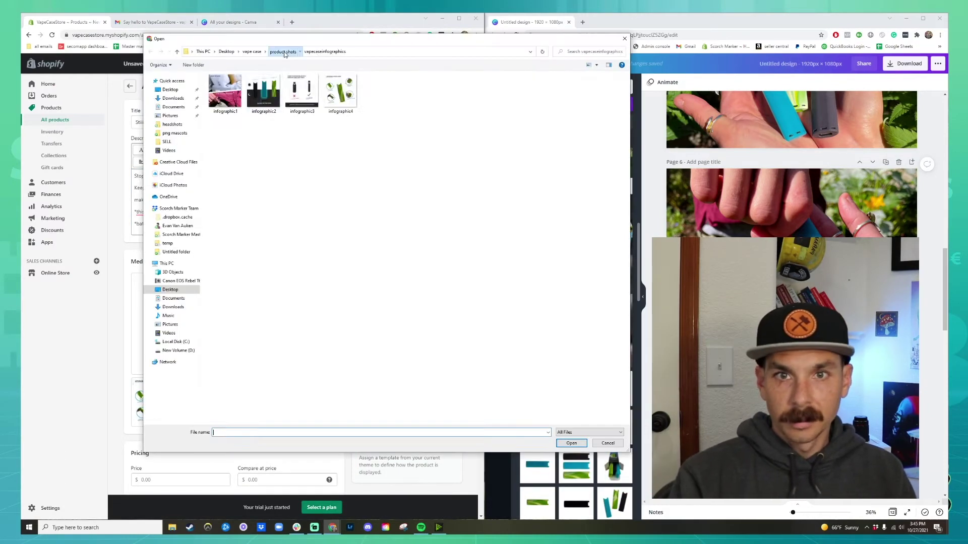
{"action": "double_click", "coordinate": [225, 88]}
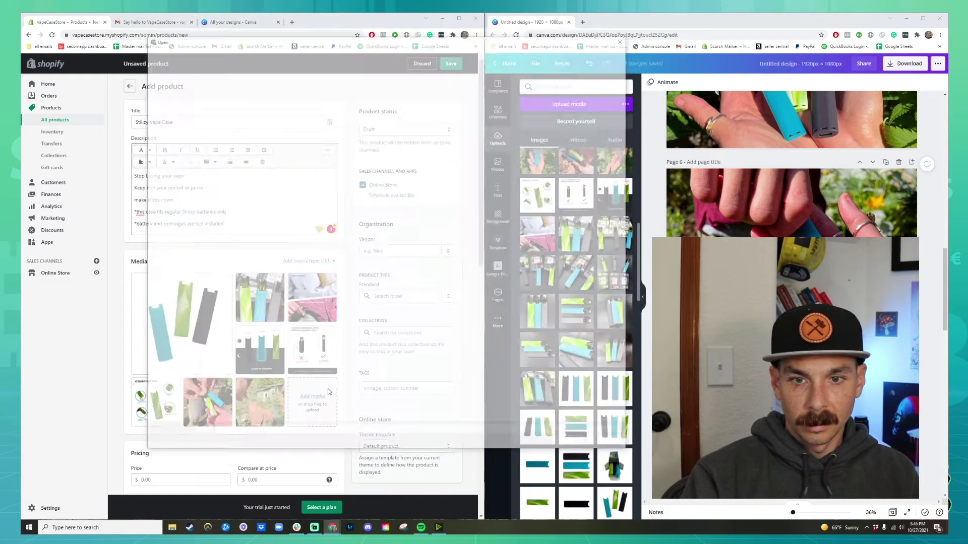
{"action": "left_click", "coordinate": [235, 97]}
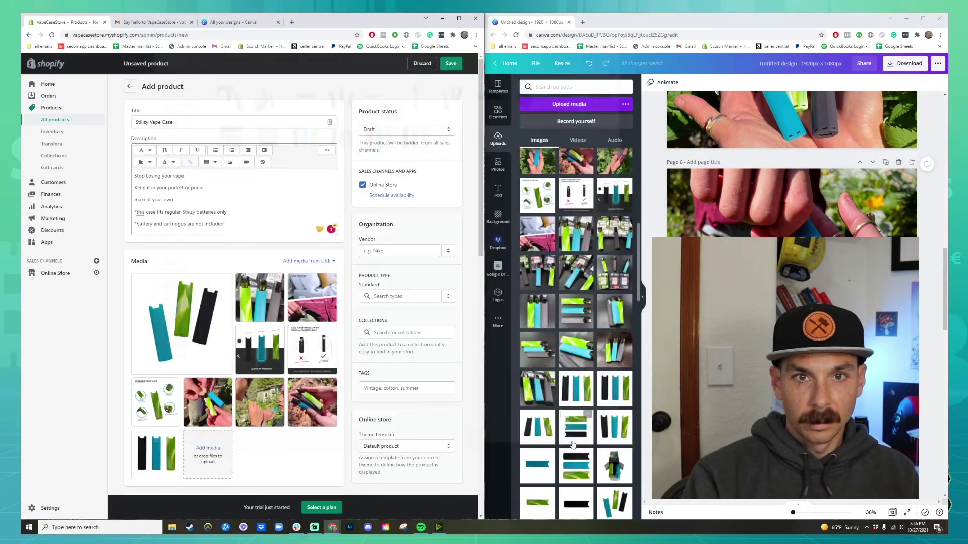
{"action": "left_click_drag", "start_coordinate": [573, 444], "coordinate": [171, 177]}
Add a bulleted colour list: stealth, isotope 272, organic camo.
{"action": "type", "text": ":"}
{"action": "key", "text": "Return"}
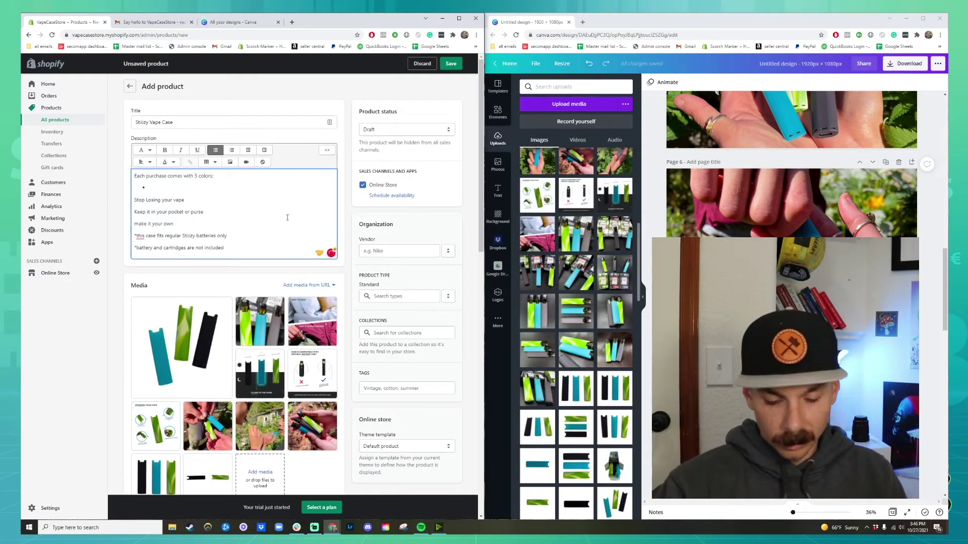
{"action": "type", "text": "stealth"}
{"action": "key", "text": "Return"}
{"action": "type", "text": "isotope 272"}
{"action": "key", "text": "Return"}
{"action": "type", "text": "organic camo"}
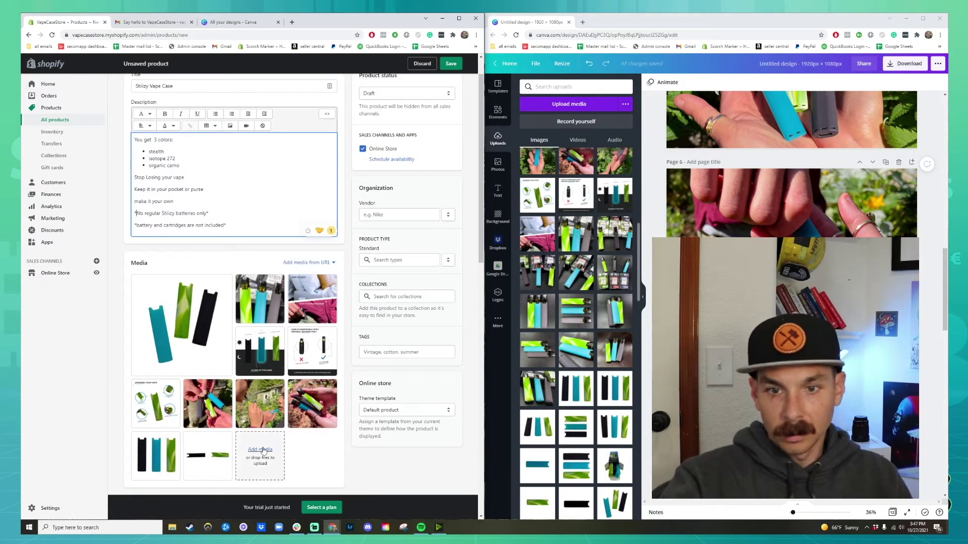
{"action": "left_click", "coordinate": [260, 486]}
Add photos from another product folder and enter the cost per item.
{"action": "left_click", "coordinate": [177, 52]}
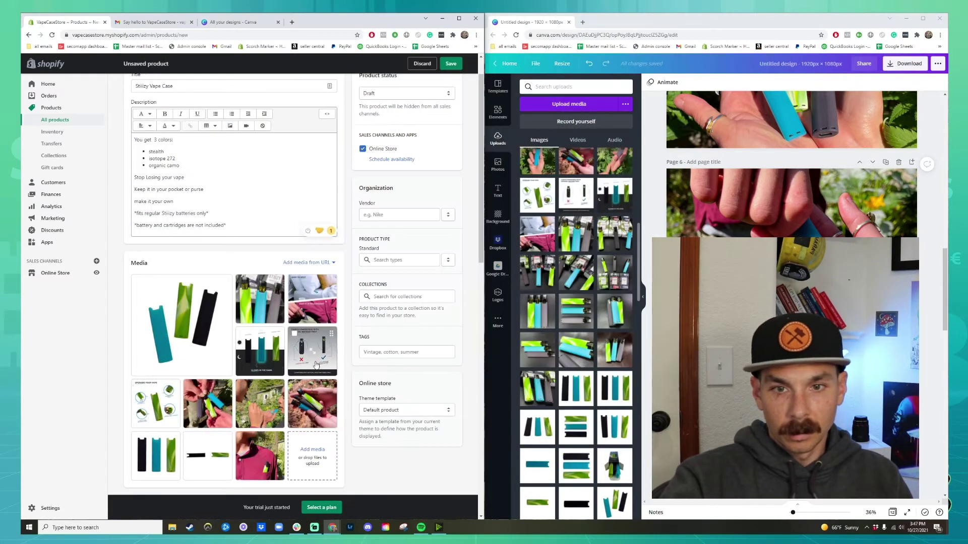
{"action": "scroll", "coordinate": [373, 321], "scroll_direction": "down", "scroll_amount": 2}
{"action": "left_click", "coordinate": [214, 281]}
{"action": "type", "text": "1.51"}
{"action": "scroll", "coordinate": [239, 299], "scroll_direction": "down", "scroll_amount": 6}
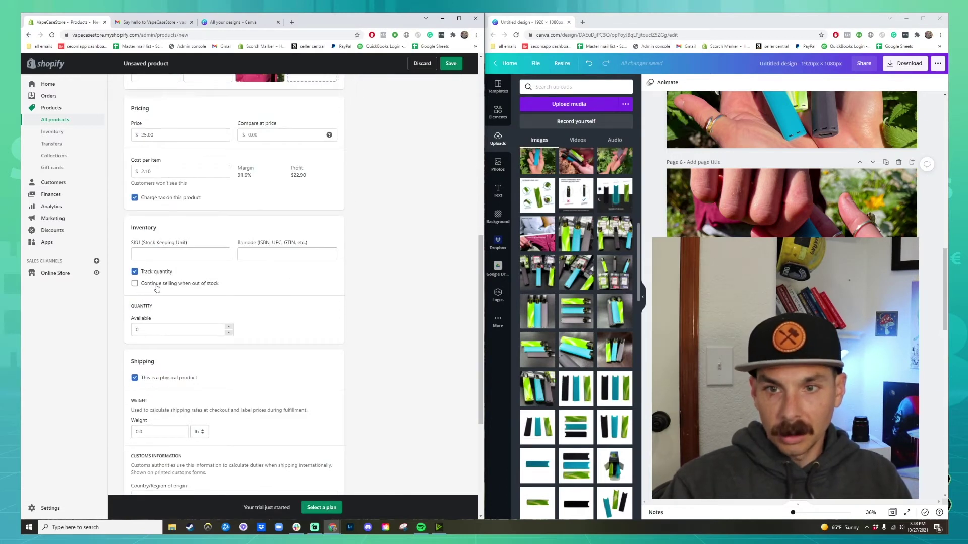
Search customs codes for silicon, plastic and accessories, then clear the search.
{"action": "left_click", "coordinate": [232, 316]}
{"action": "type", "text": "silicon"}
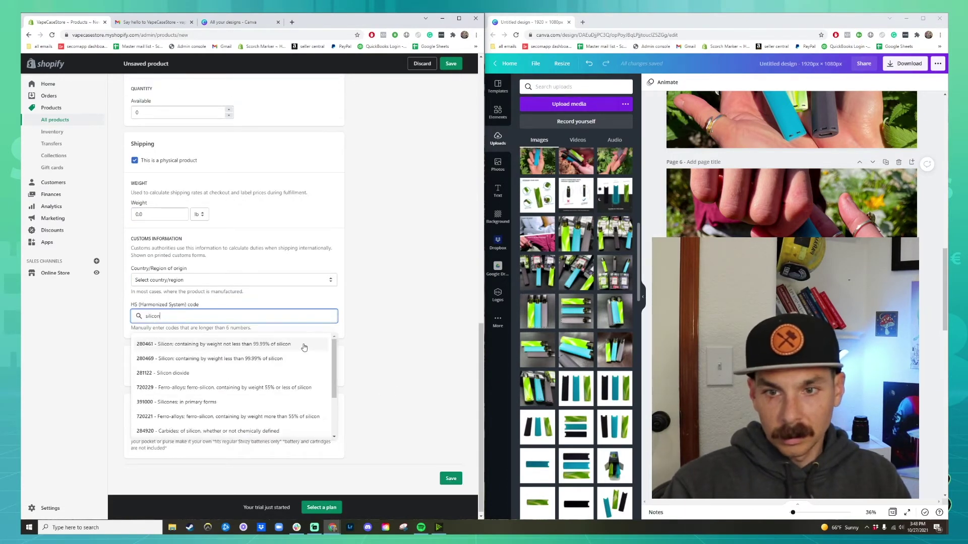
{"action": "key", "text": "ctrl+a"}
{"action": "type", "text": "plastic"}
{"action": "key", "text": "ctrl+a"}
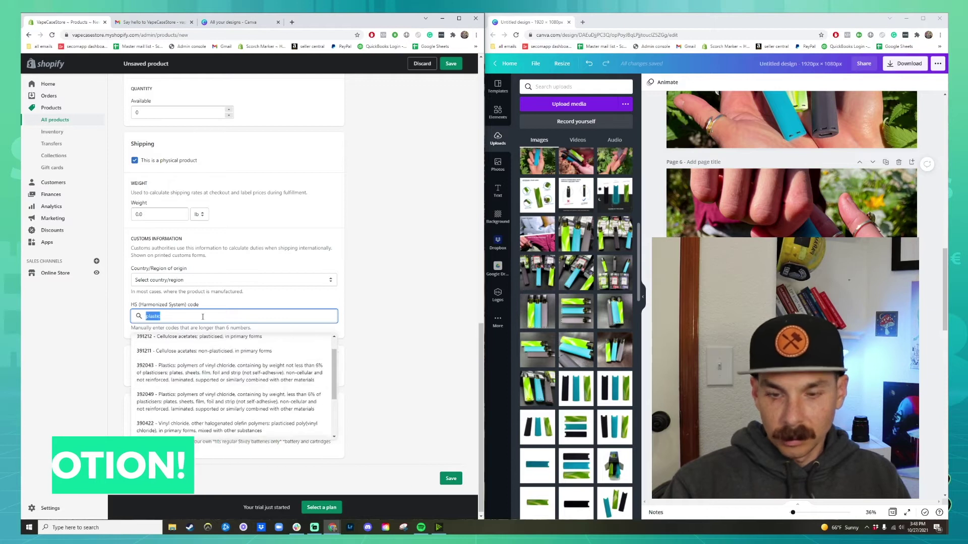
{"action": "type", "text": "accessories"}
{"action": "key", "text": "ctrl+a"}
{"action": "key", "text": "BackSpace"}
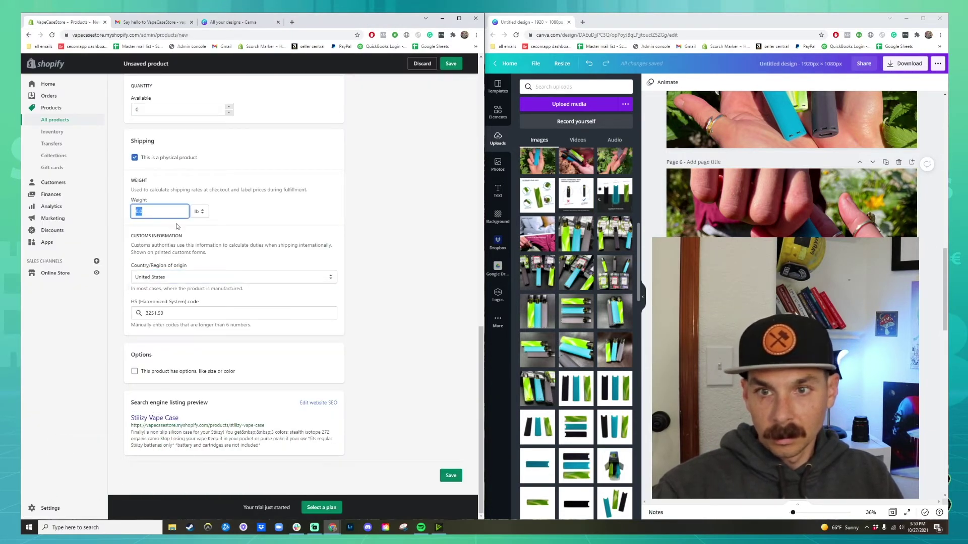
Fill in the SKU, assign the Stiiizy Cases collection, add a tag and save the product.
{"action": "scroll", "coordinate": [291, 235], "scroll_direction": "up", "scroll_amount": 4}
{"action": "left_click", "coordinate": [227, 252]}
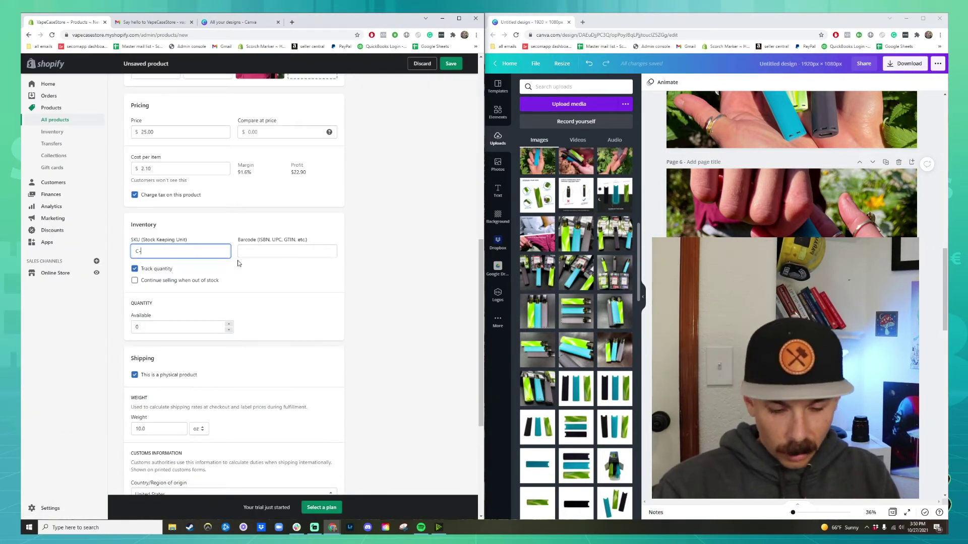
{"action": "scroll", "coordinate": [398, 162], "scroll_direction": "up", "scroll_amount": 10}
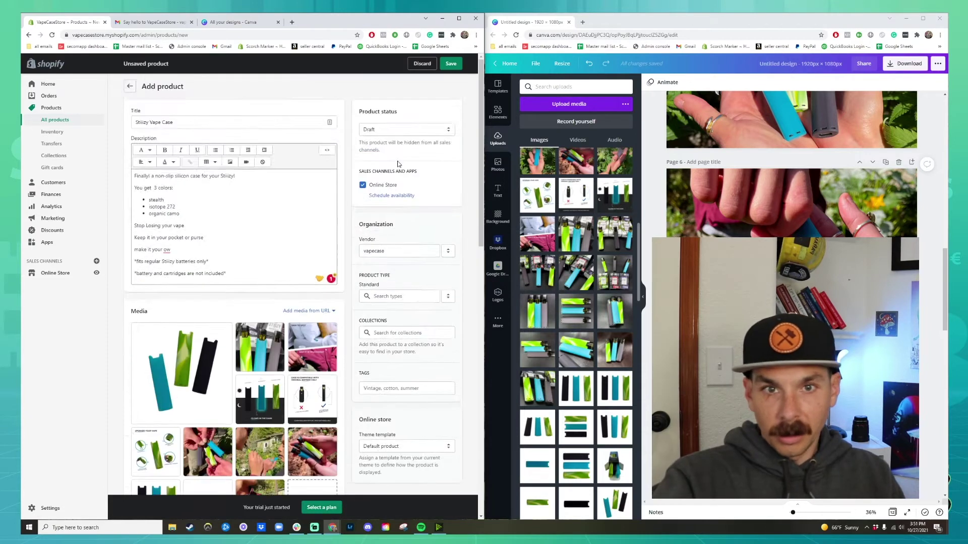
{"action": "scroll", "coordinate": [424, 220], "scroll_direction": "down", "scroll_amount": 5}
{"action": "left_click", "coordinate": [424, 222]}
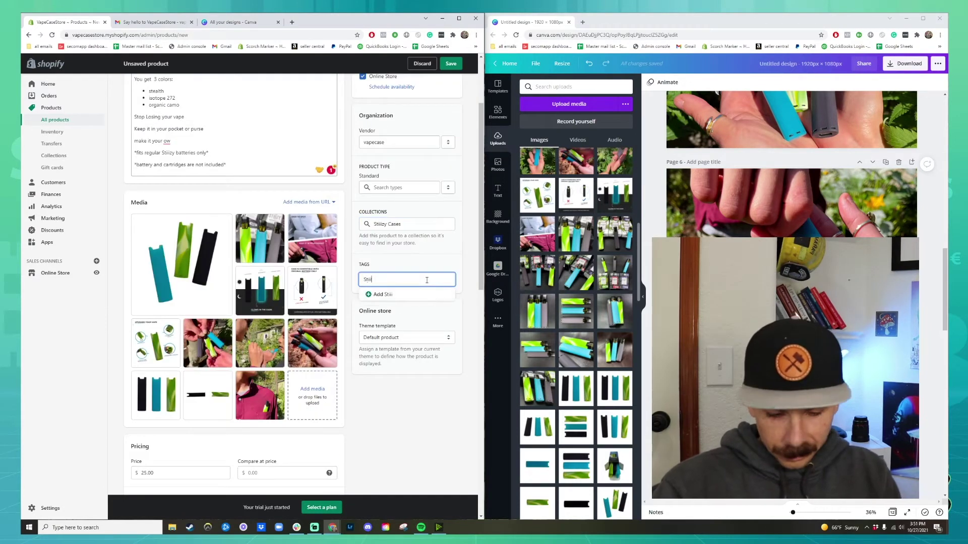
{"action": "key", "text": "Return"}
{"action": "left_click", "coordinate": [451, 63]}
Open the search engine listing editor and select its existing description.
{"action": "scroll", "coordinate": [271, 390], "scroll_direction": "down", "scroll_amount": 12}
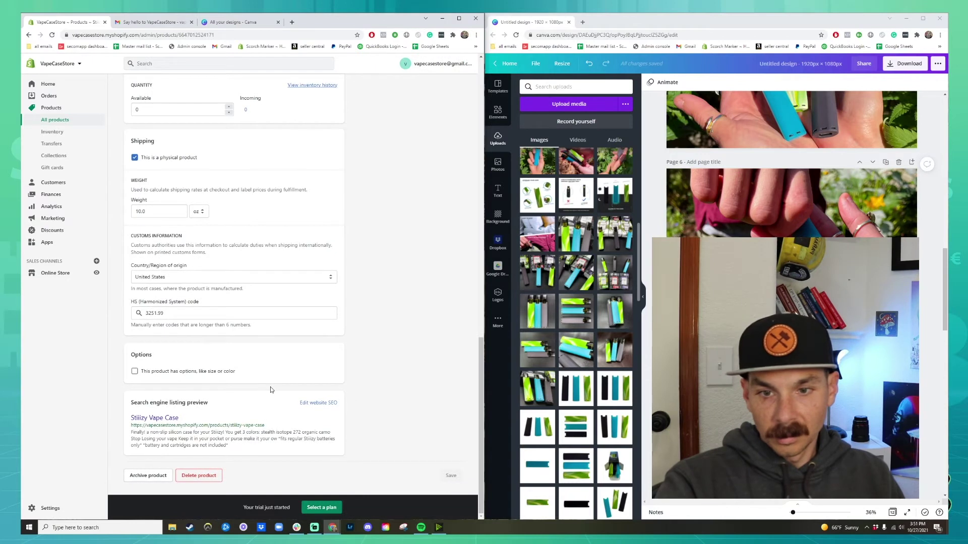
{"action": "left_click", "coordinate": [318, 403]}
{"action": "triple_click", "coordinate": [279, 394]}
Rewrite the SEO description, ending 'All 3 colors are included. Free shipping in the USA.'.
{"action": "key", "text": "BackSpace"}
{"action": "key", "text": "ctrl+BackSpace"}
{"action": "key", "text": "ctrl+BackSpace"}
{"action": "key", "text": "ctrl+BackSpace"}
{"action": "key", "text": "ctrl+BackSpace"}
{"action": "type", "text": "Keep it in"}
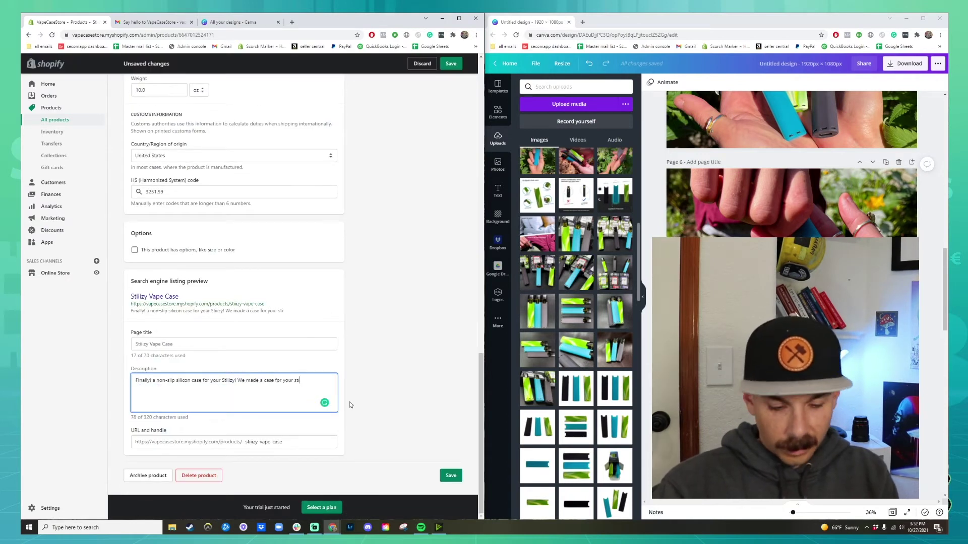
{"action": "type", "text": " your pocket, stop losing it in bed and "}
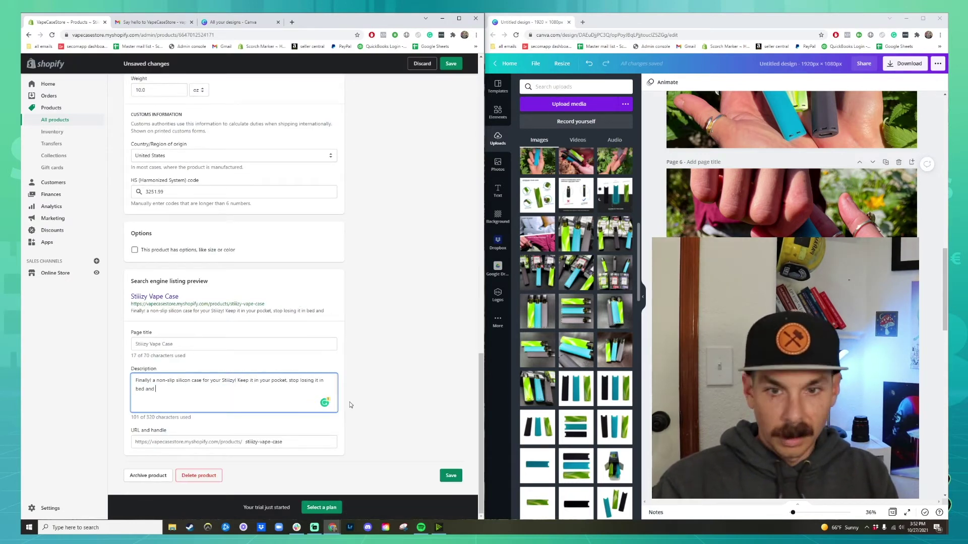
{"action": "type", "text": "protect it from scratches. "}
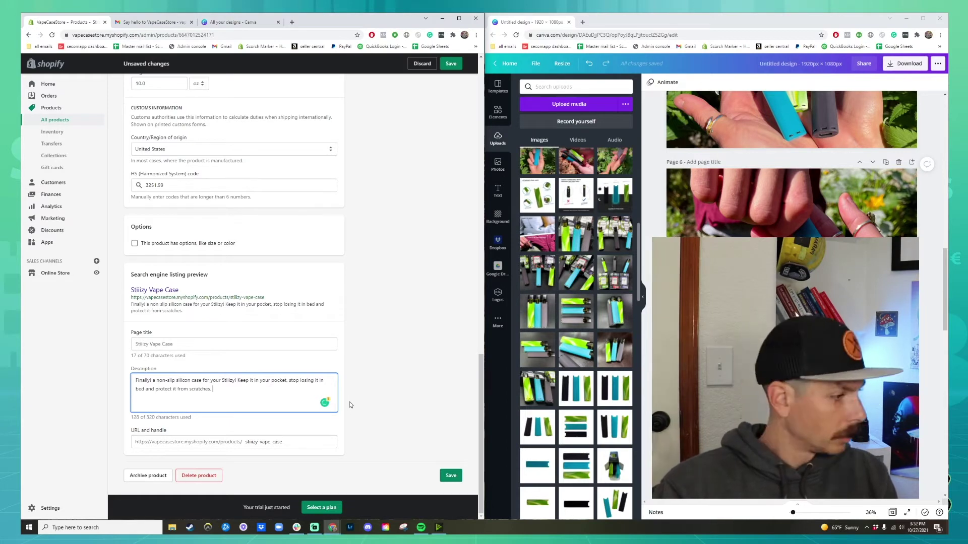
{"action": "type", "text": "Comes with 3 colors:"}
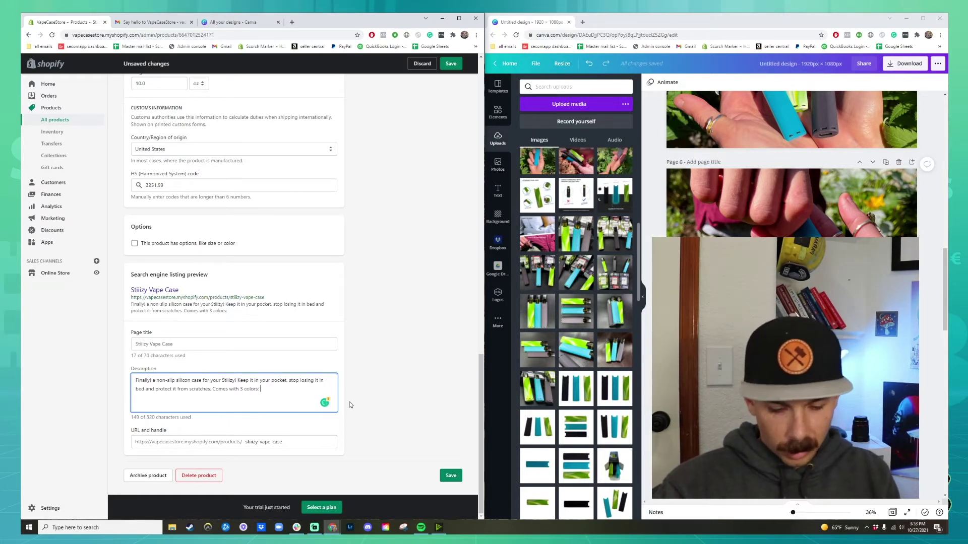
{"action": "key", "text": "BackSpace"}
{"action": "key", "text": "BackSpace"}
{"action": "key", "text": "BackSpace"}
{"action": "key", "text": "BackSpace"}
{"action": "key", "text": "BackSpace"}
{"action": "key", "text": "BackSpace"}
{"action": "key", "text": "BackSpace"}
{"action": "key", "text": "BackSpace"}
{"action": "type", "text": "All 3 colors are included. Free shipping in the USA."}
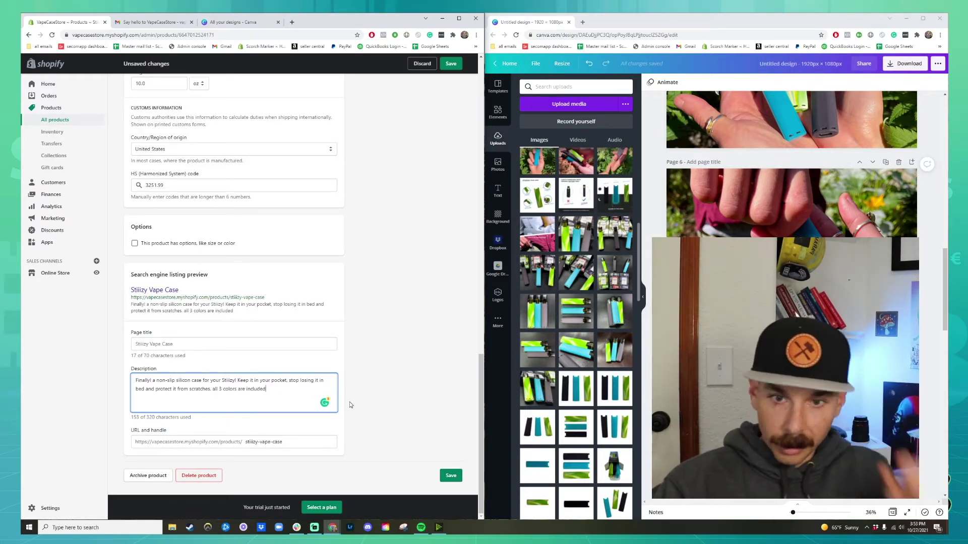
Restore the HS code search to 'silicon parts' and select the word 'parts'.
{"action": "left_click", "coordinate": [179, 185]}
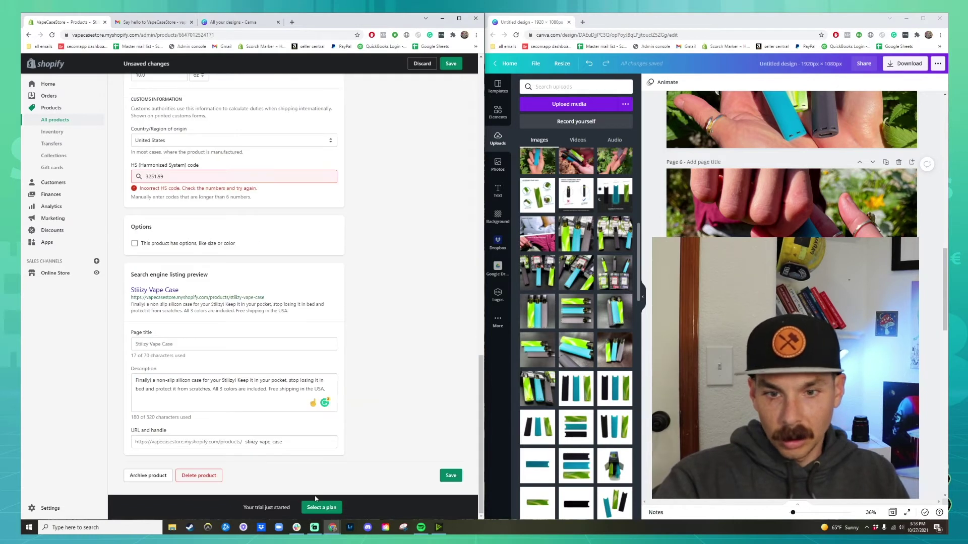
{"action": "key", "text": "ctrl+z"}
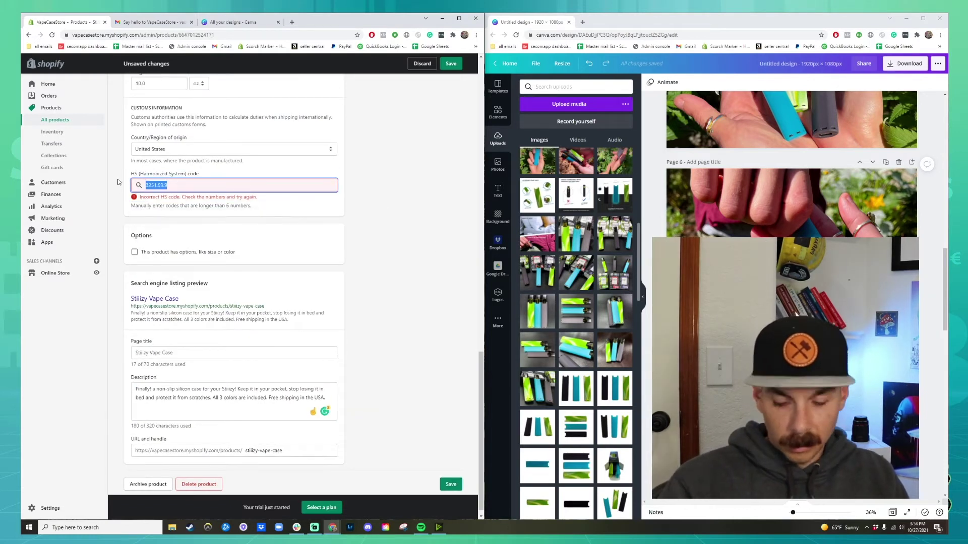
{"action": "double_click", "coordinate": [161, 188]}
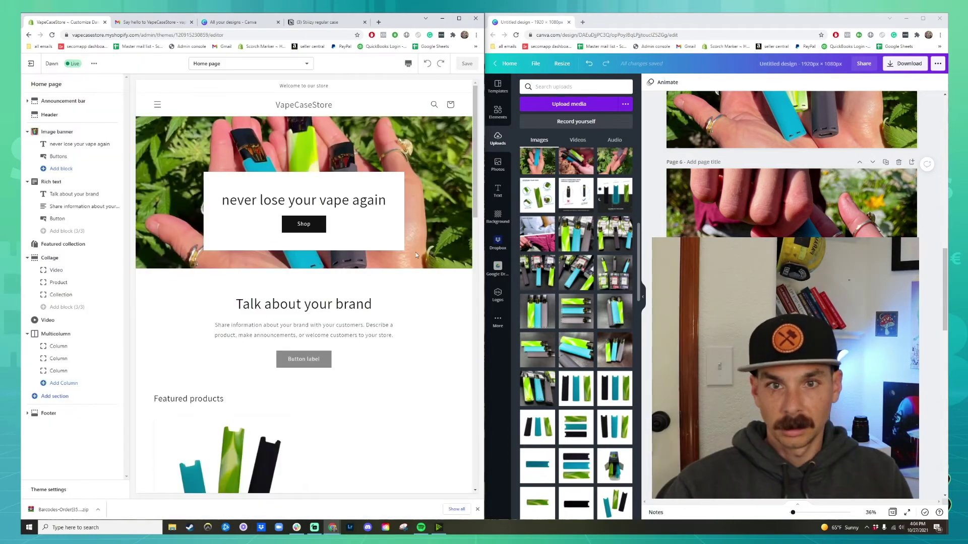
Scroll the home page preview, then switch it to the mobile layout.
{"action": "scroll", "coordinate": [253, 280], "scroll_direction": "down", "scroll_amount": 5}
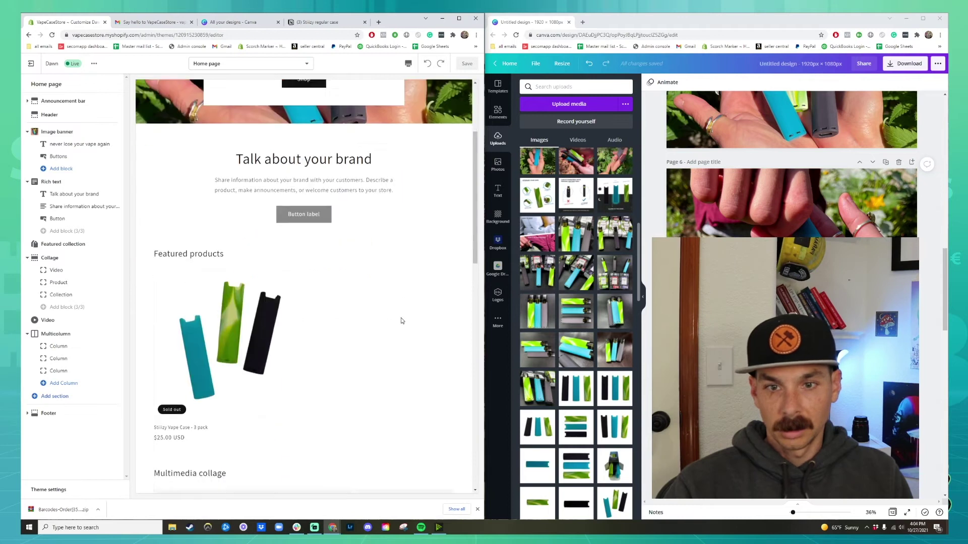
{"action": "scroll", "coordinate": [368, 337], "scroll_direction": "down", "scroll_amount": 2}
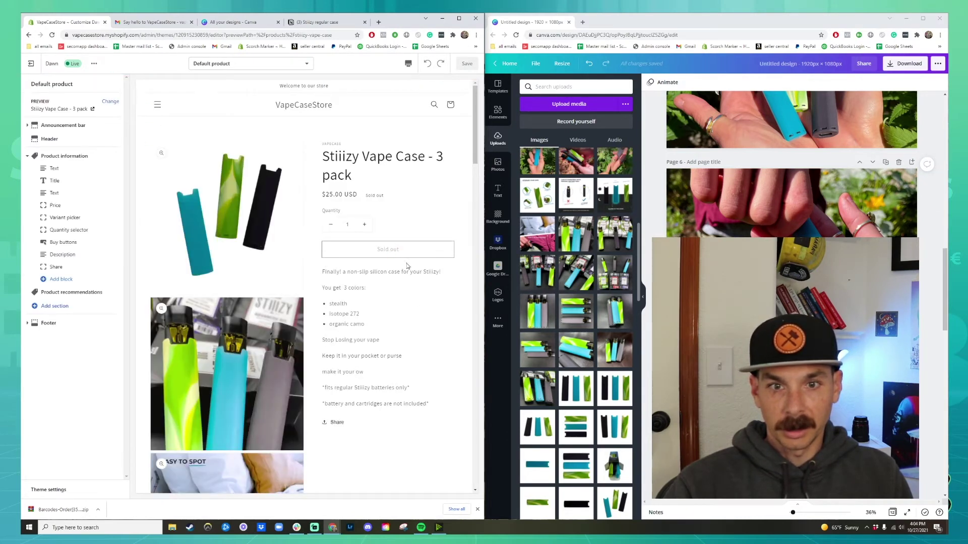
{"action": "scroll", "coordinate": [407, 266], "scroll_direction": "down", "scroll_amount": 10}
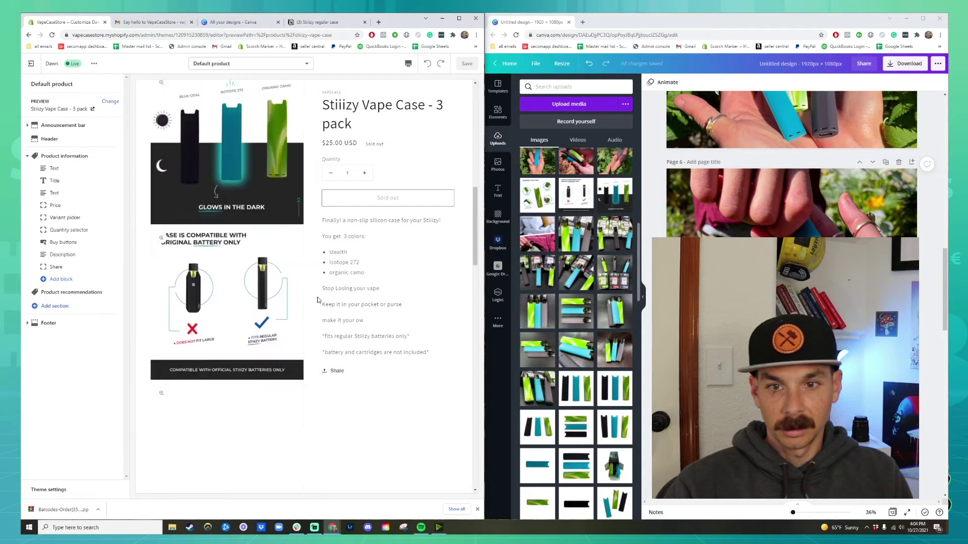
{"action": "scroll", "coordinate": [318, 300], "scroll_direction": "down", "scroll_amount": 10}
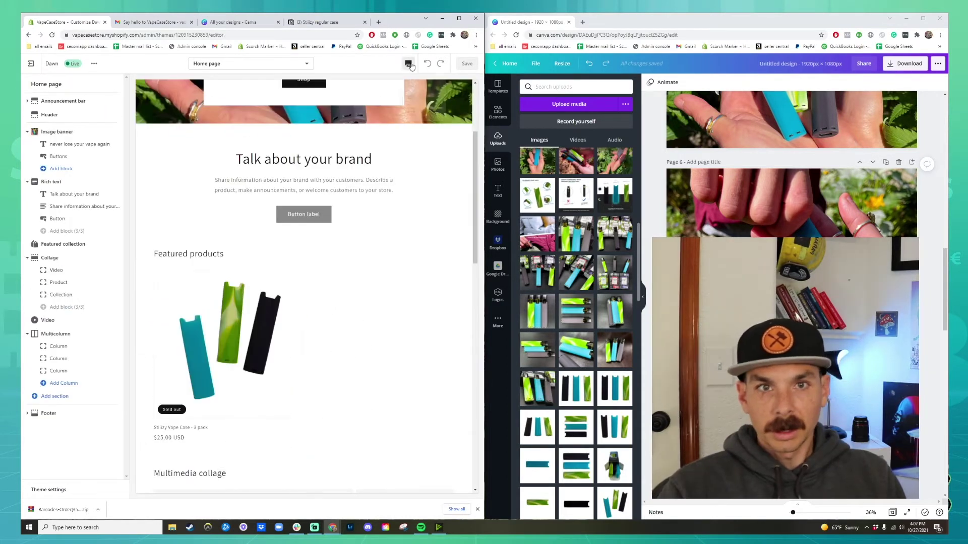
{"action": "left_click", "coordinate": [425, 83]}
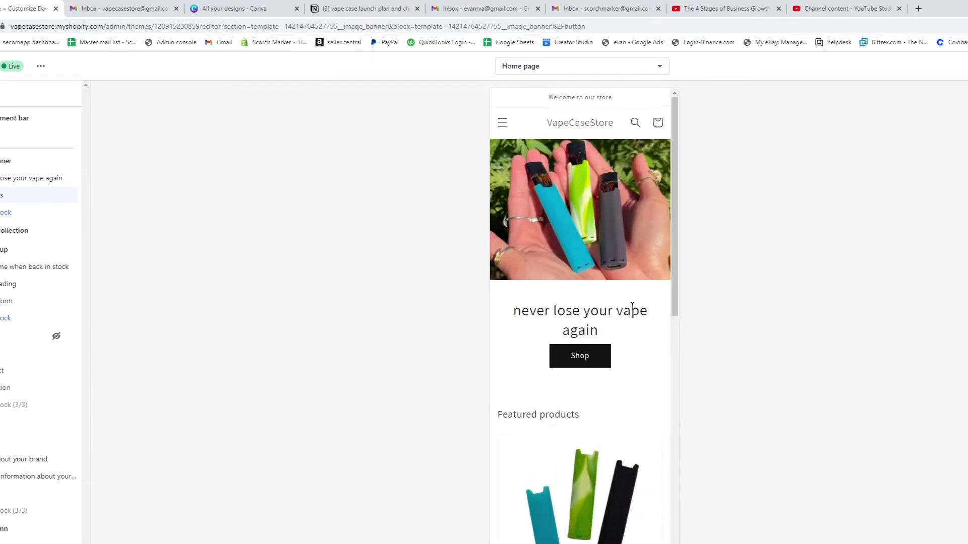
In the product editor, select the word 'Finally!' in the description.
{"action": "scroll", "coordinate": [580, 313], "scroll_direction": "down", "scroll_amount": 10}
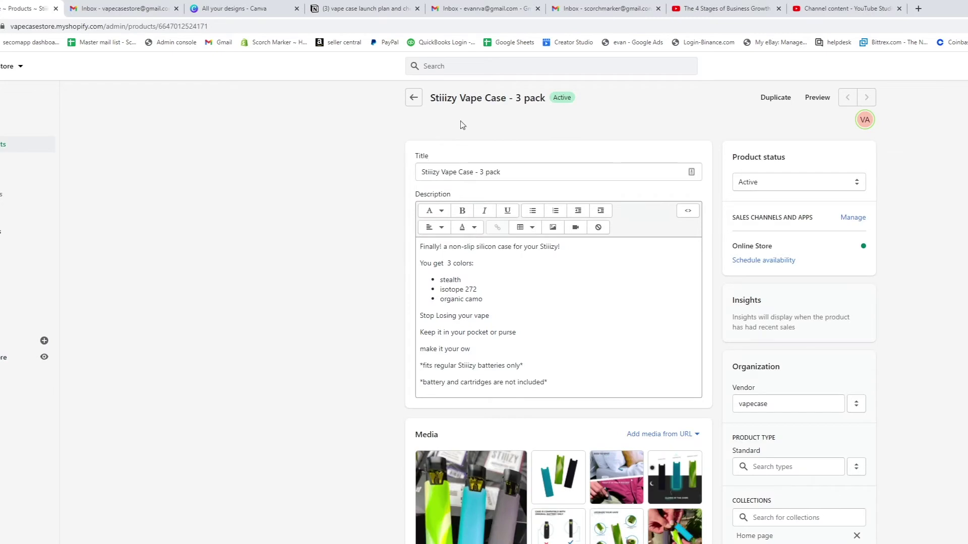
{"action": "scroll", "coordinate": [462, 125], "scroll_direction": "down", "scroll_amount": 1}
{"action": "left_click", "coordinate": [568, 305]}
{"action": "scroll", "coordinate": [568, 305], "scroll_direction": "up", "scroll_amount": 1}
{"action": "double_click", "coordinate": [431, 247]}
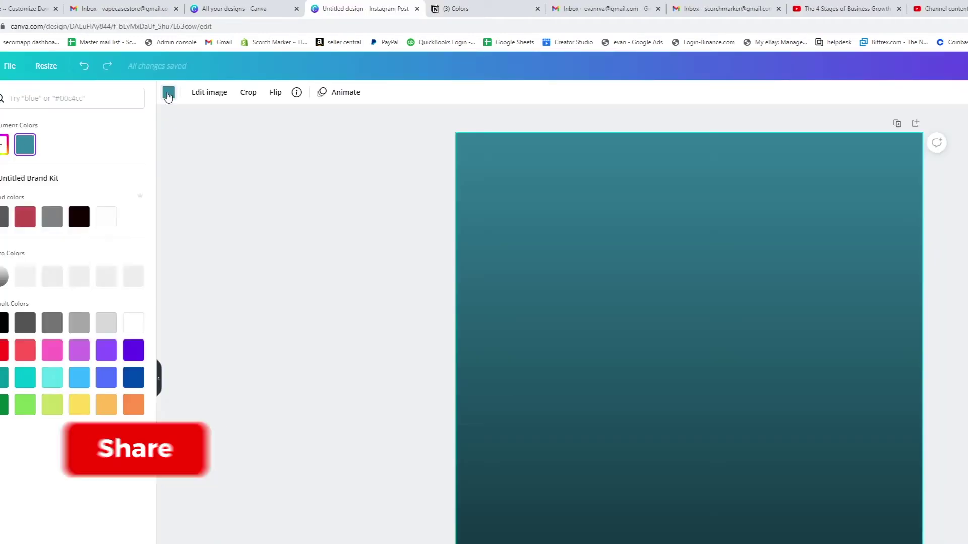
Set the Canva design background to black and remove the vape-case image's background.
{"action": "left_click", "coordinate": [79, 217]}
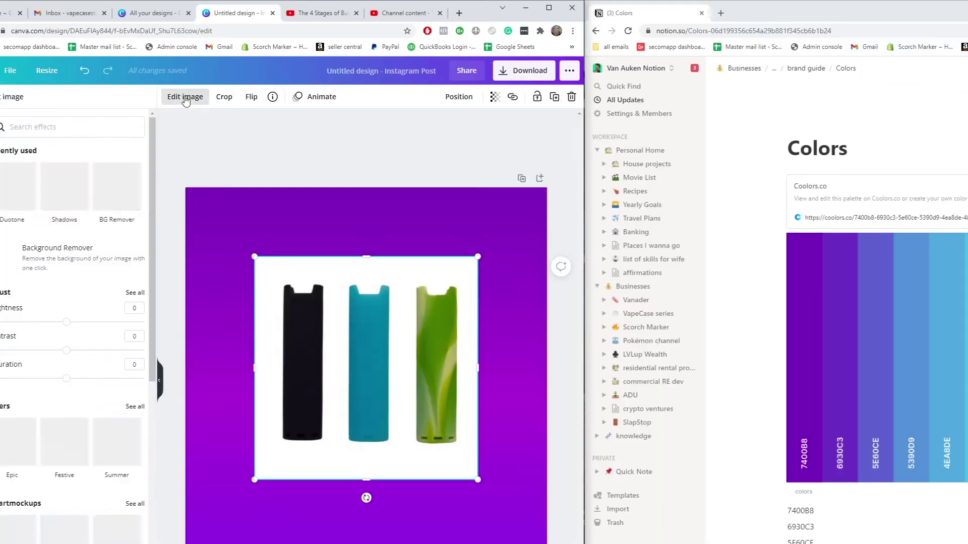
{"action": "left_click", "coordinate": [117, 186]}
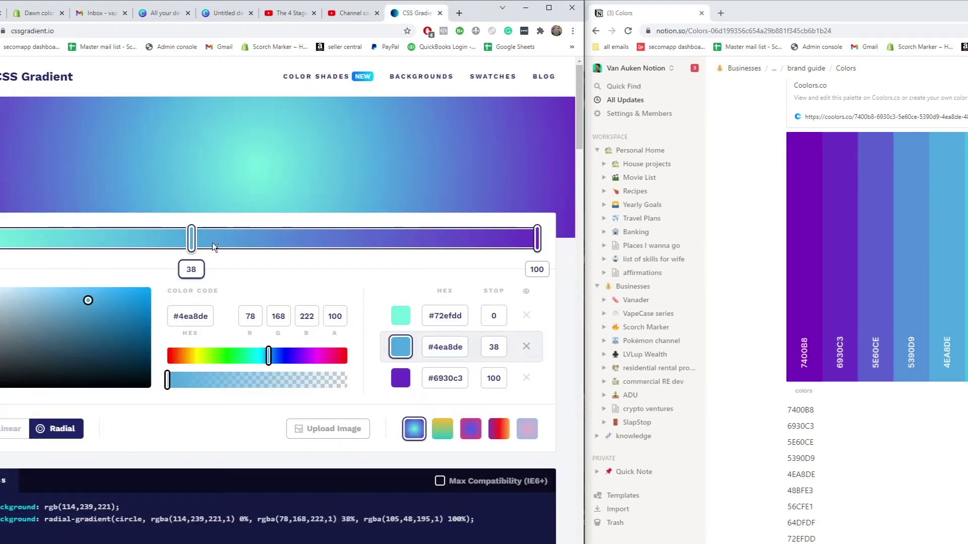
Move the middle gradient stop to 50% and paste the radial gradient into Shopify's custom CSS.
{"action": "left_click_drag", "start_coordinate": [223, 242], "coordinate": [262, 243]}
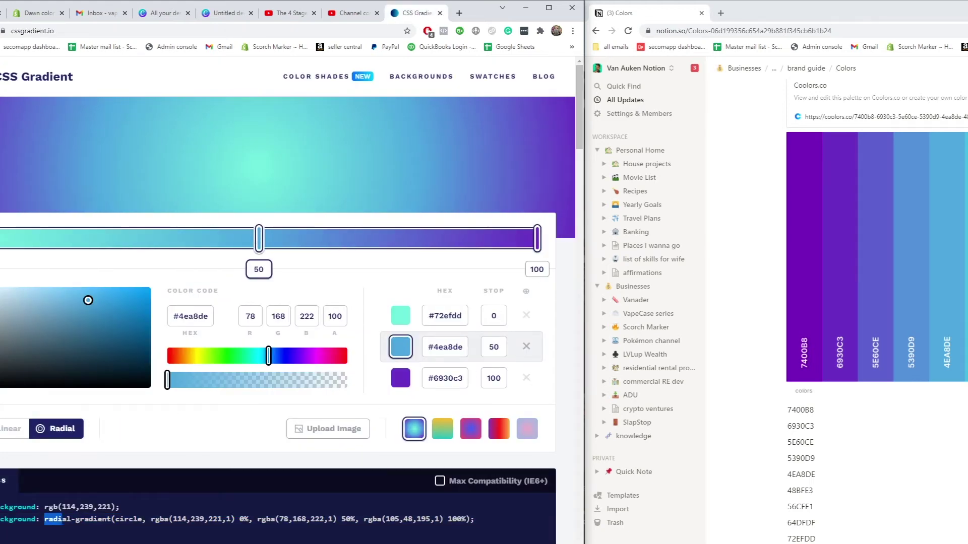
{"action": "key", "text": "ctrl+1"}
{"action": "left_click", "coordinate": [51, 306]}
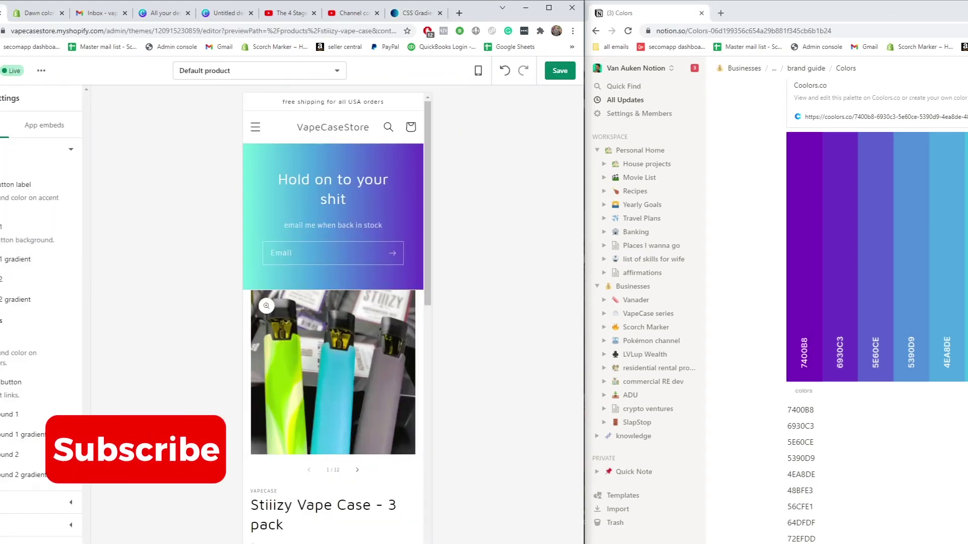
{"action": "key", "text": "ctrl+v"}
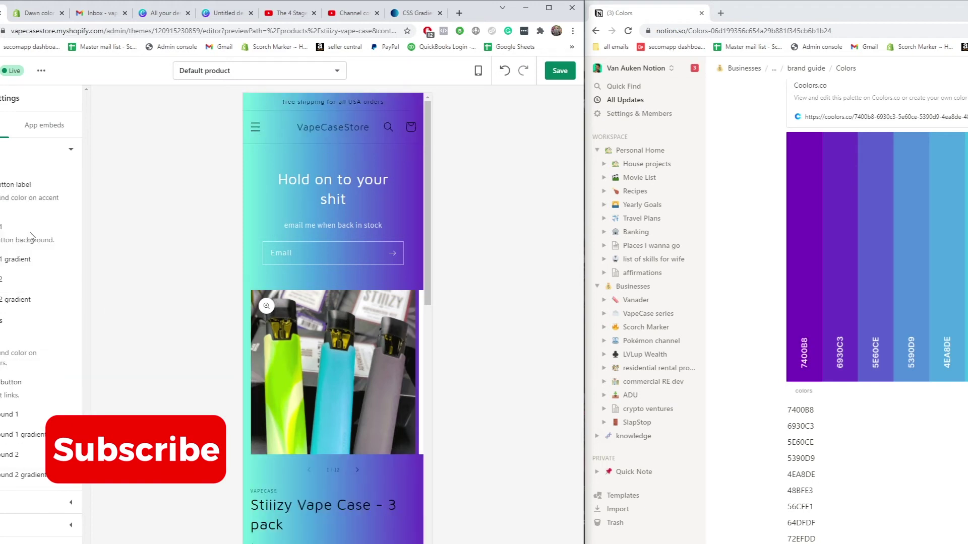
Select the 5E60CE hex code in the theme colour palette.
{"action": "scroll", "coordinate": [365, 392], "scroll_direction": "down", "scroll_amount": 4}
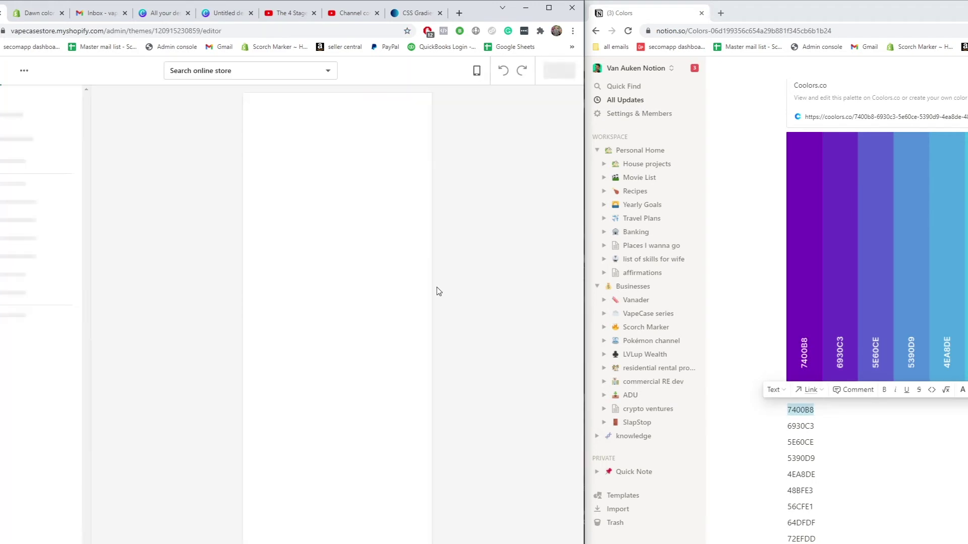
{"action": "double_click", "coordinate": [802, 442]}
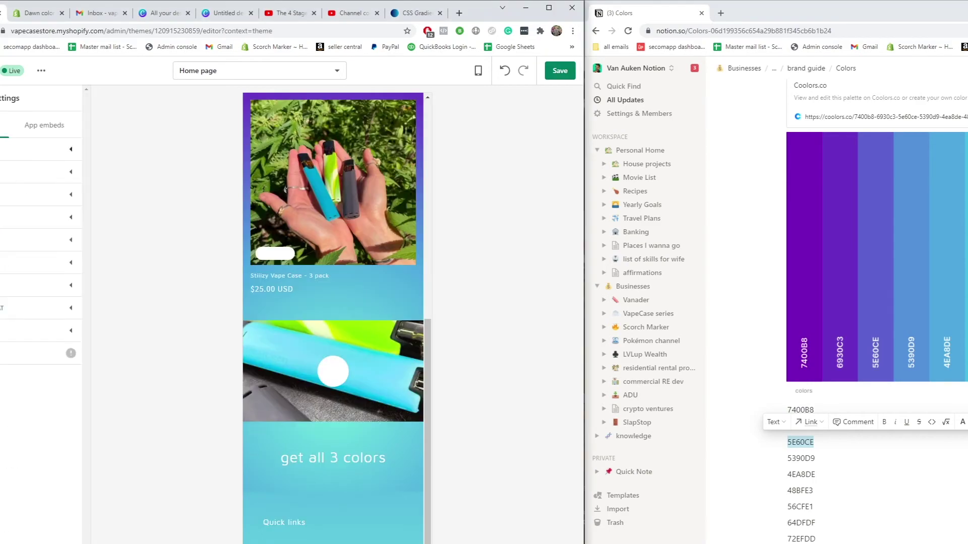
{"action": "scroll", "coordinate": [388, 394], "scroll_direction": "up", "scroll_amount": 5}
{"action": "scroll", "coordinate": [389, 394], "scroll_direction": "down", "scroll_amount": 5}
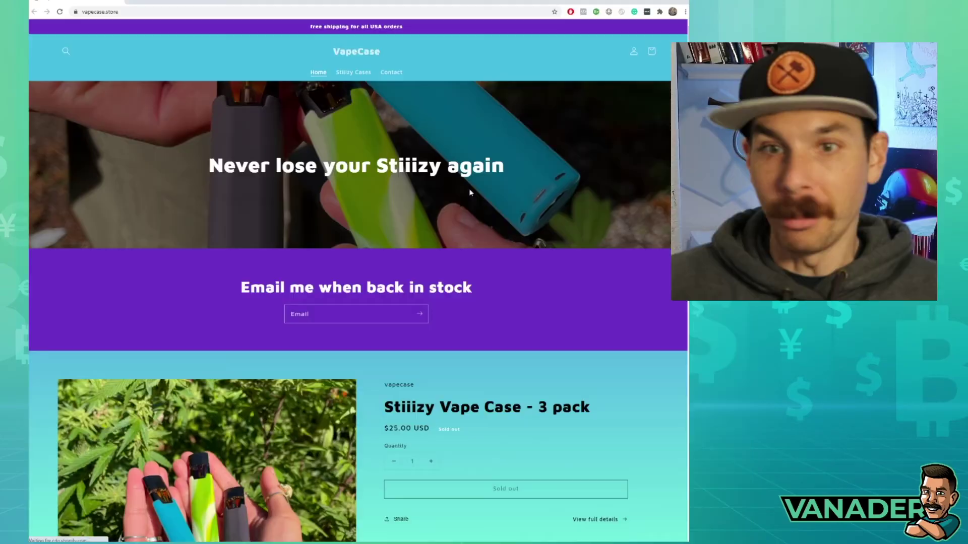
Scroll through the live VapeCase store, then open Chrome DevTools with F12.
{"action": "scroll", "coordinate": [469, 188], "scroll_direction": "down", "scroll_amount": 9}
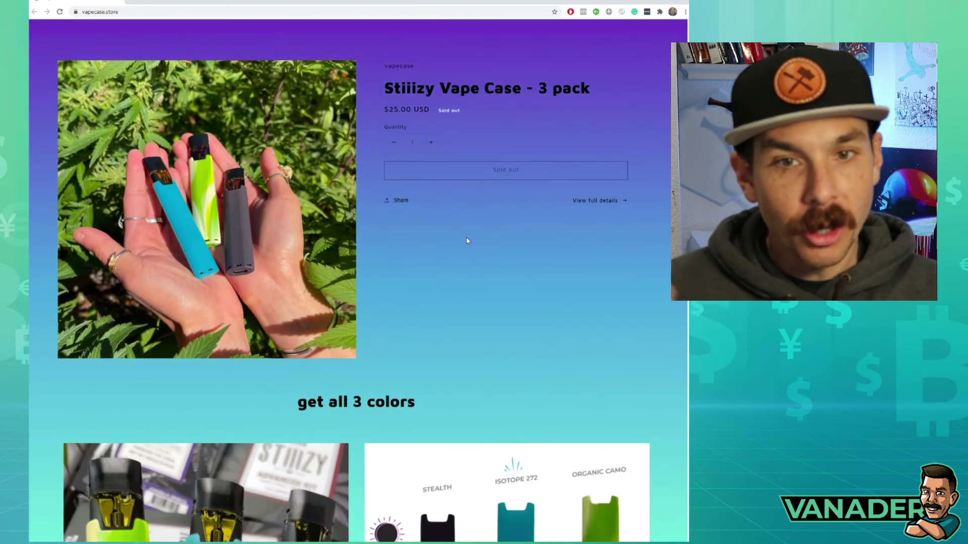
{"action": "scroll", "coordinate": [485, 240], "scroll_direction": "down", "scroll_amount": 4}
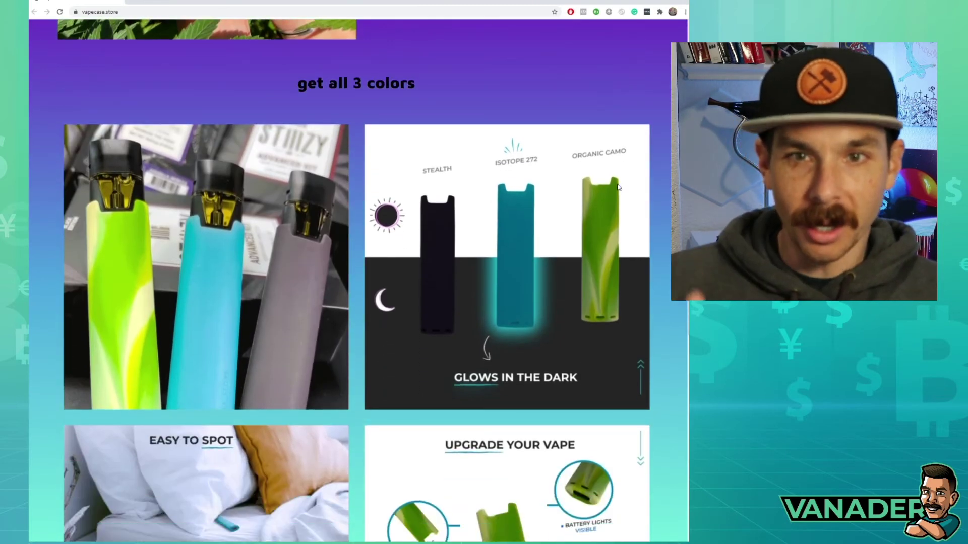
{"action": "scroll", "coordinate": [618, 187], "scroll_direction": "down", "scroll_amount": 15}
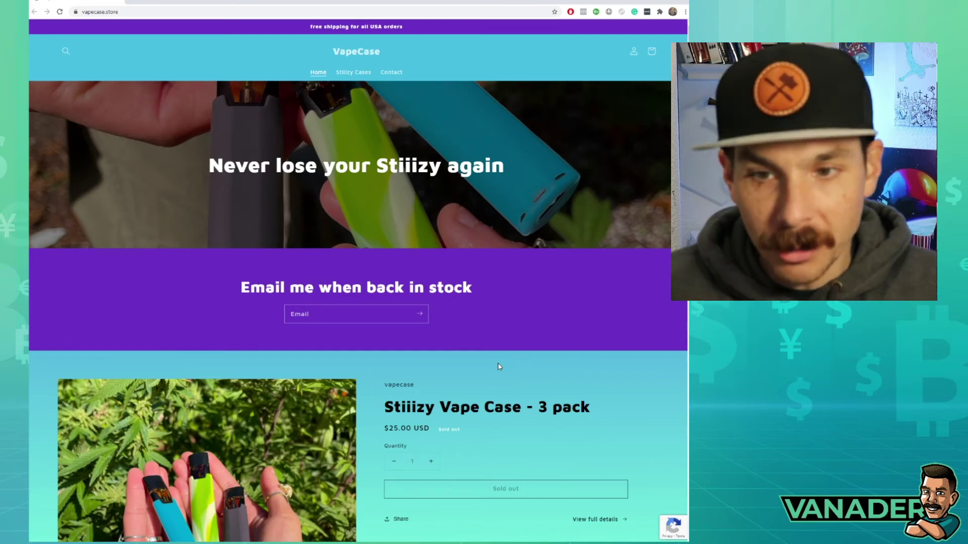
{"action": "key", "text": "F12"}
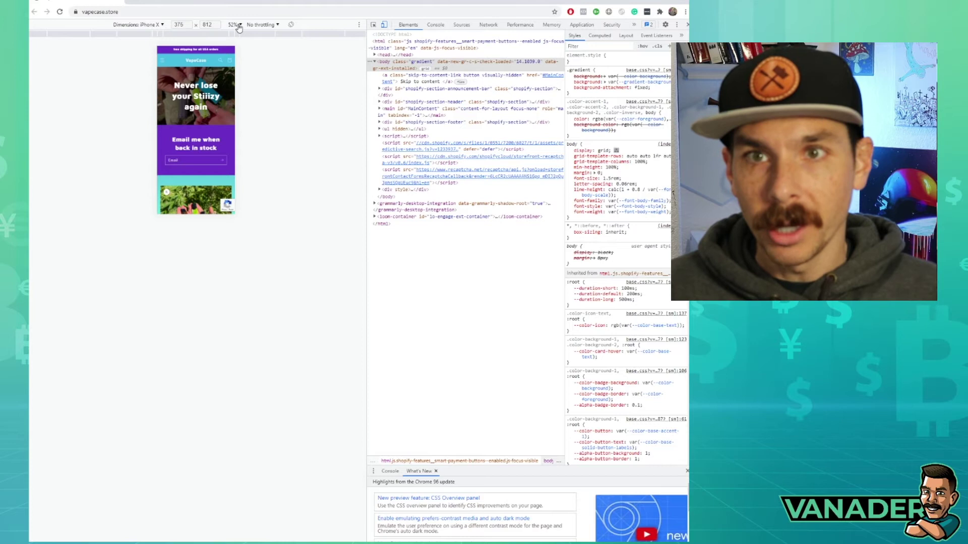
Emulate an iPhone X at 125% scale and scroll down the VapeCase home page.
{"action": "left_click", "coordinate": [246, 56]}
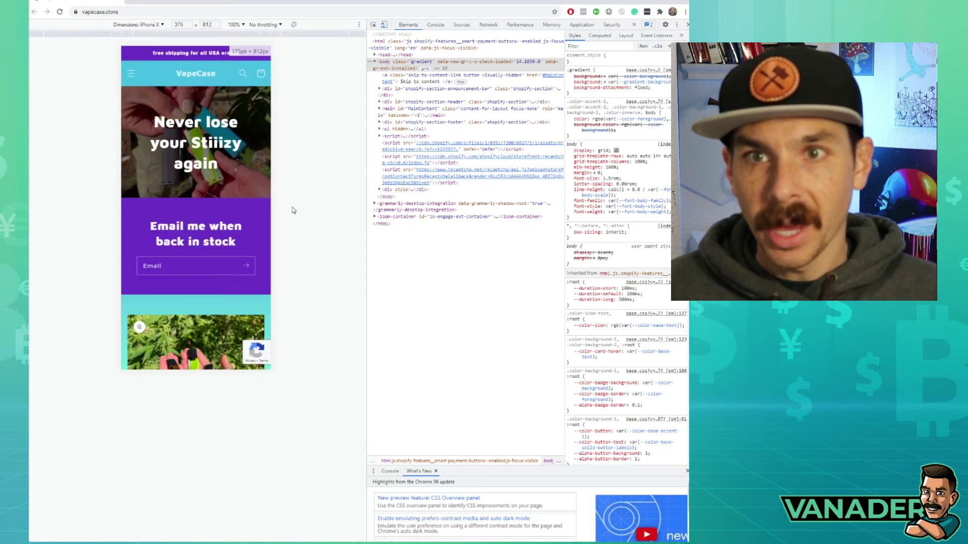
{"action": "left_click", "coordinate": [150, 26]}
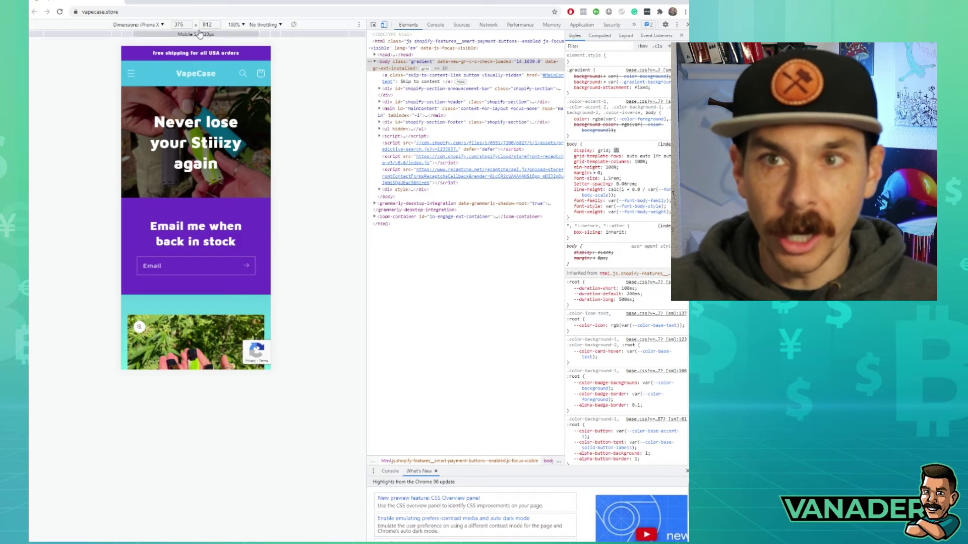
{"action": "left_click", "coordinate": [160, 26]}
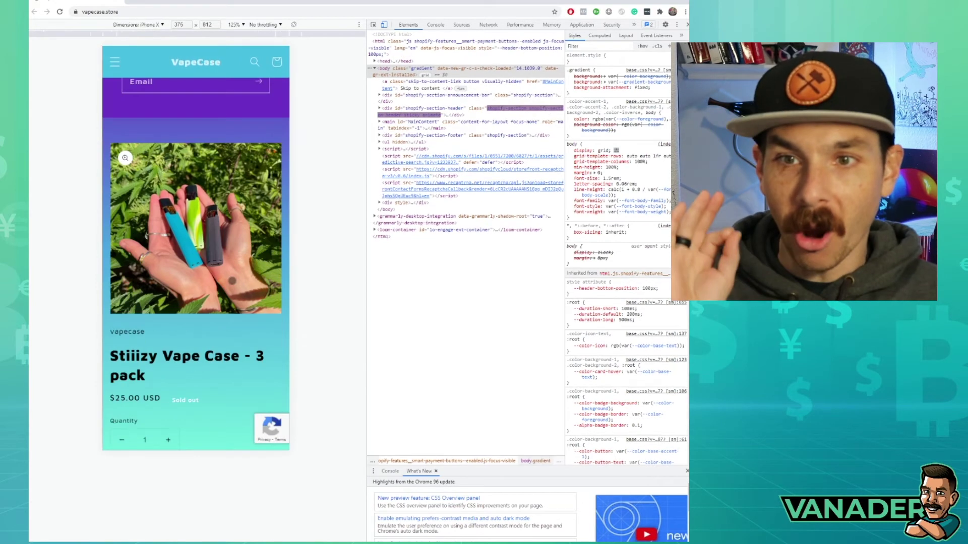
{"action": "scroll", "coordinate": [254, 298], "scroll_direction": "down", "scroll_amount": 5}
{"action": "scroll", "coordinate": [254, 298], "scroll_direction": "down", "scroll_amount": 2}
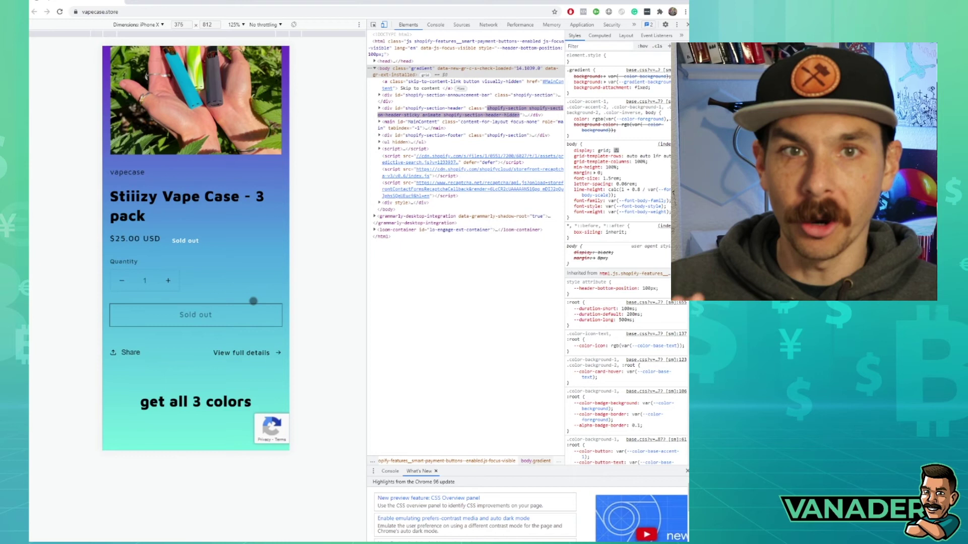
{"action": "scroll", "coordinate": [253, 301], "scroll_direction": "down", "scroll_amount": 10}
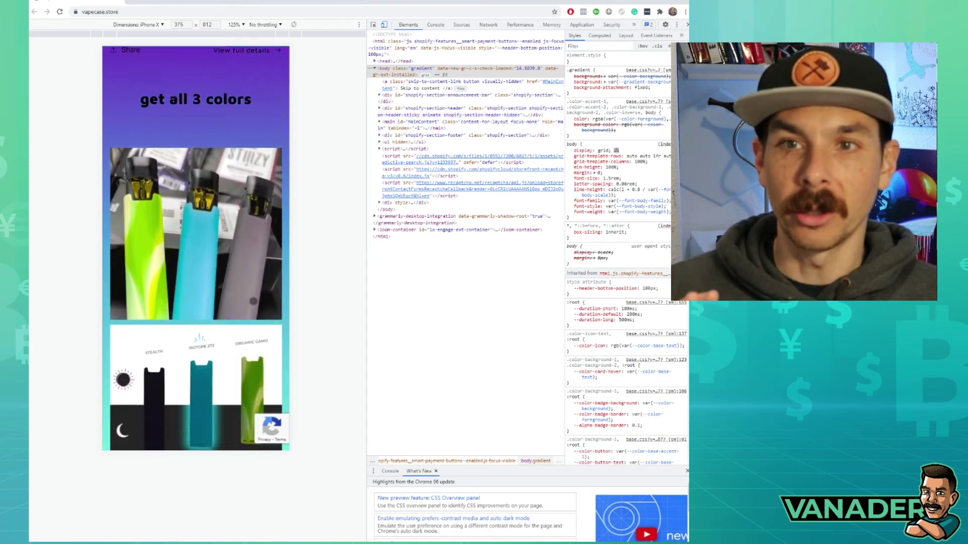
{"action": "scroll", "coordinate": [248, 314], "scroll_direction": "down", "scroll_amount": 15}
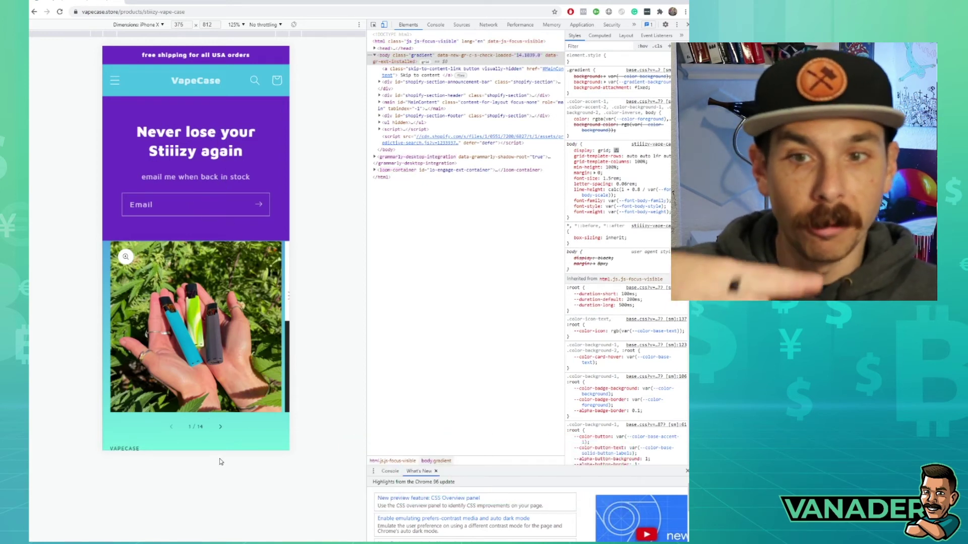
Scroll the mobile product page past 'You get all 3 colors' down to the footer.
{"action": "scroll", "coordinate": [137, 449], "scroll_direction": "down", "scroll_amount": 3}
{"action": "scroll", "coordinate": [181, 426], "scroll_direction": "up", "scroll_amount": 3}
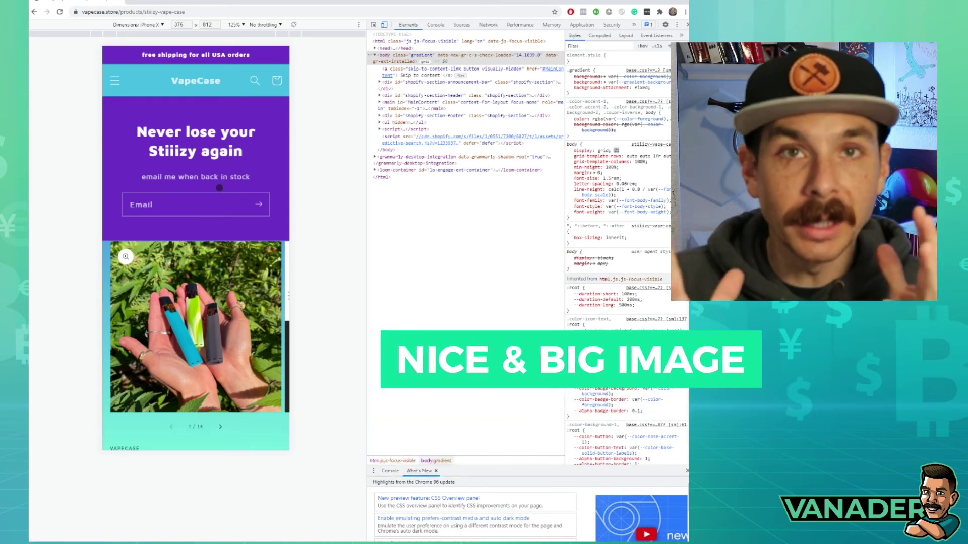
{"action": "scroll", "coordinate": [219, 188], "scroll_direction": "down", "scroll_amount": 8}
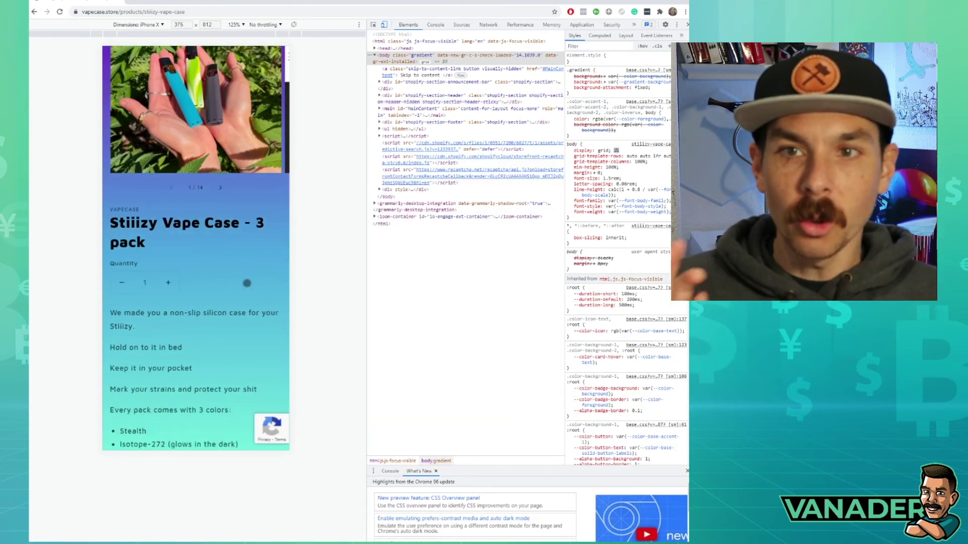
{"action": "scroll", "coordinate": [245, 287], "scroll_direction": "up", "scroll_amount": 3}
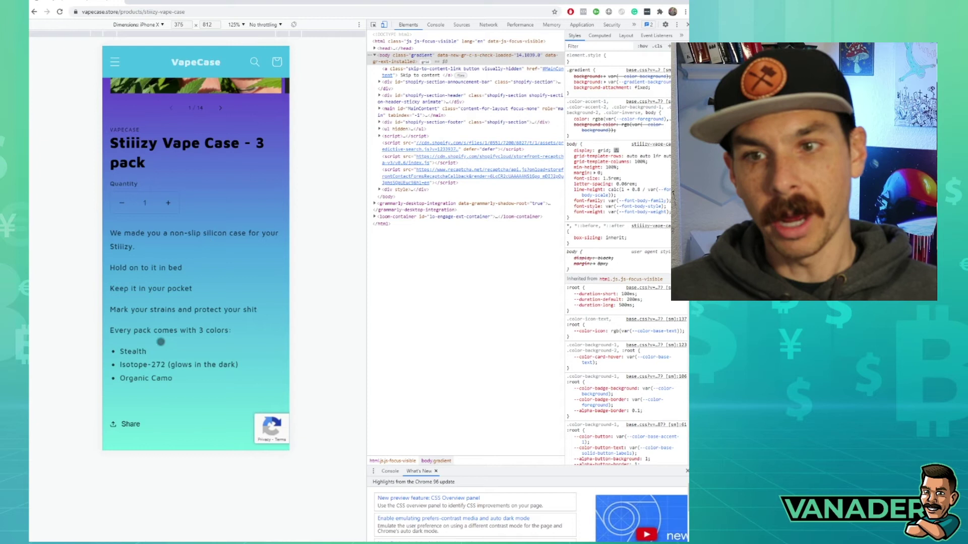
{"action": "scroll", "coordinate": [195, 368], "scroll_direction": "down", "scroll_amount": 7}
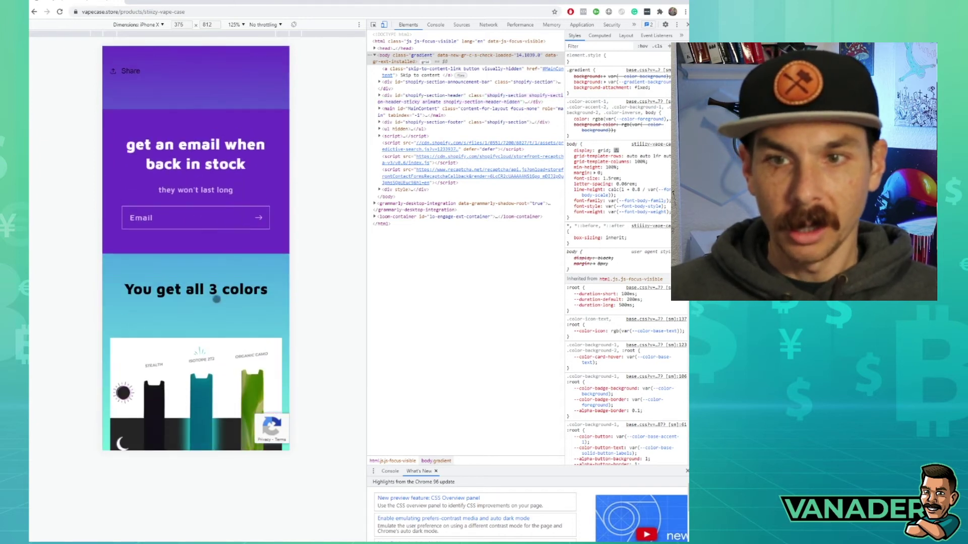
{"action": "scroll", "coordinate": [244, 246], "scroll_direction": "down", "scroll_amount": 9}
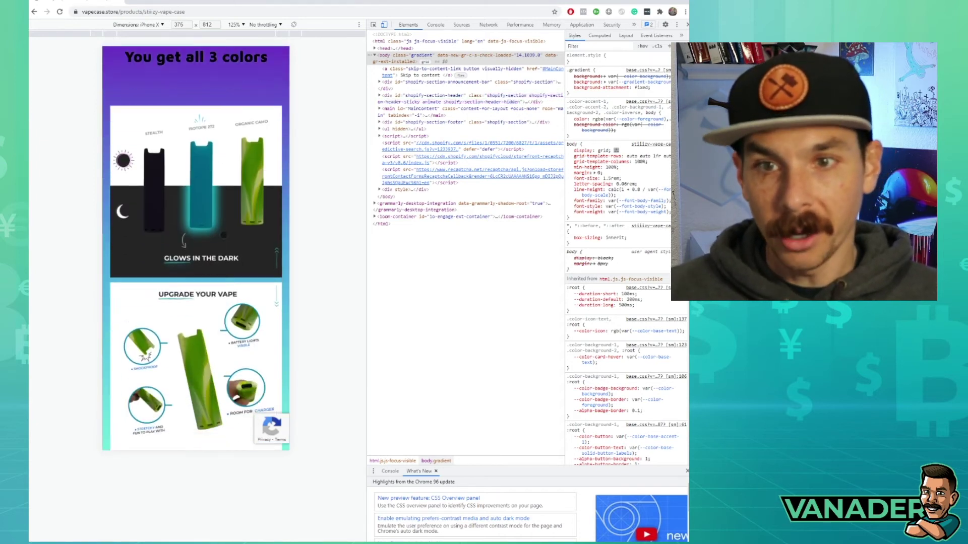
{"action": "scroll", "coordinate": [230, 262], "scroll_direction": "down", "scroll_amount": 10}
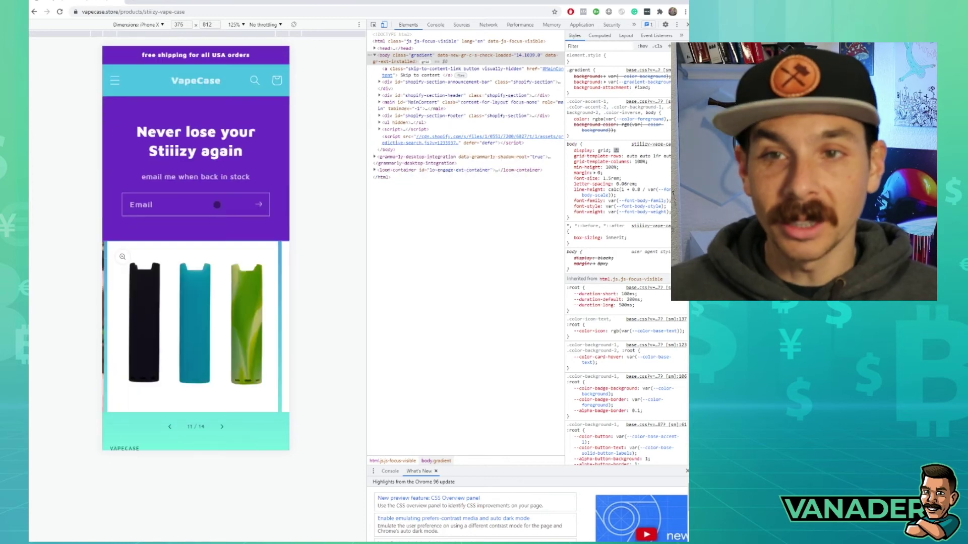
Try the back-in-stock email field, then view and scroll the empty shopping cart.
{"action": "left_click", "coordinate": [217, 205]}
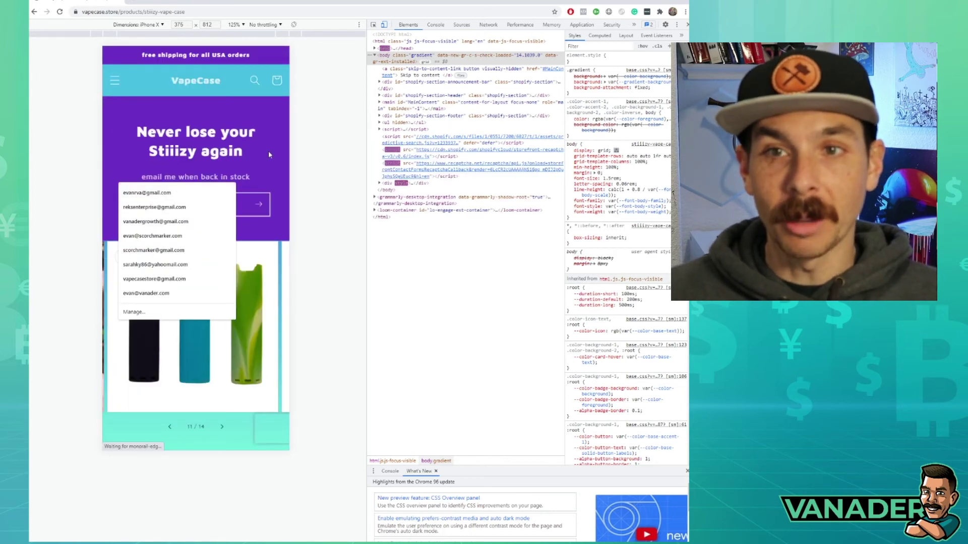
{"action": "left_click", "coordinate": [277, 80]}
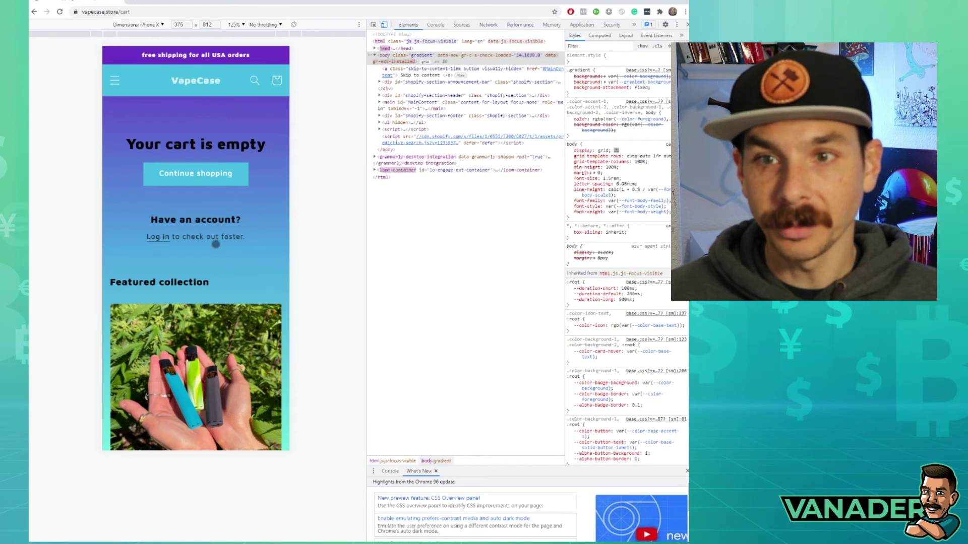
{"action": "scroll", "coordinate": [216, 244], "scroll_direction": "down", "scroll_amount": 3}
{"action": "scroll", "coordinate": [207, 243], "scroll_direction": "up", "scroll_amount": 3}
Scroll through the Contact page's Name, Email, Phone number and Comment form.
{"action": "scroll", "coordinate": [196, 243], "scroll_direction": "down", "scroll_amount": 3}
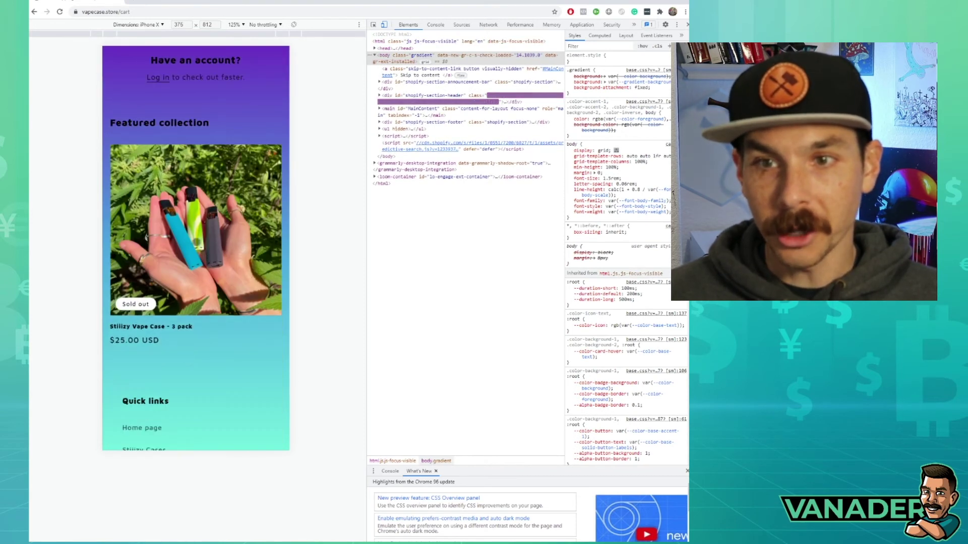
{"action": "scroll", "coordinate": [183, 302], "scroll_direction": "down", "scroll_amount": 3}
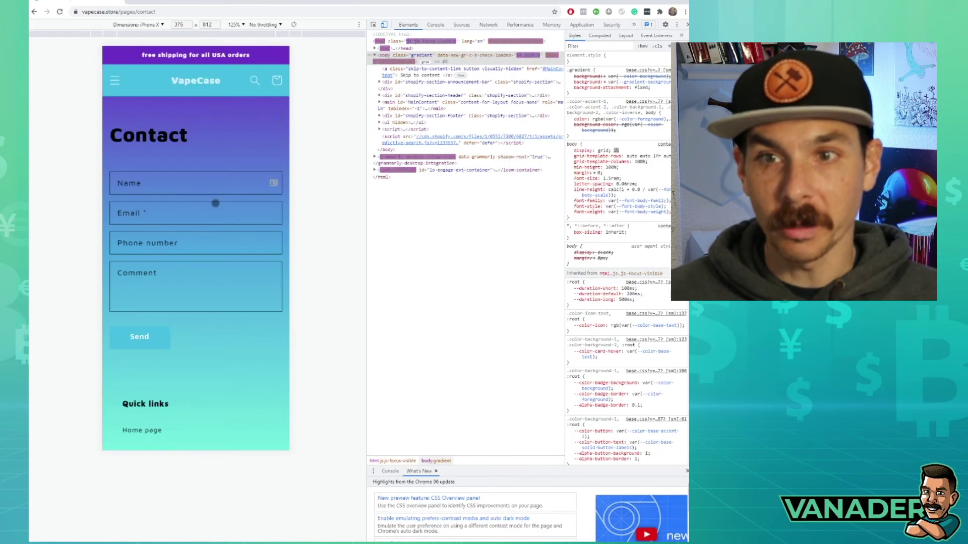
{"action": "scroll", "coordinate": [216, 203], "scroll_direction": "down", "scroll_amount": 3}
{"action": "scroll", "coordinate": [167, 316], "scroll_direction": "up", "scroll_amount": 2}
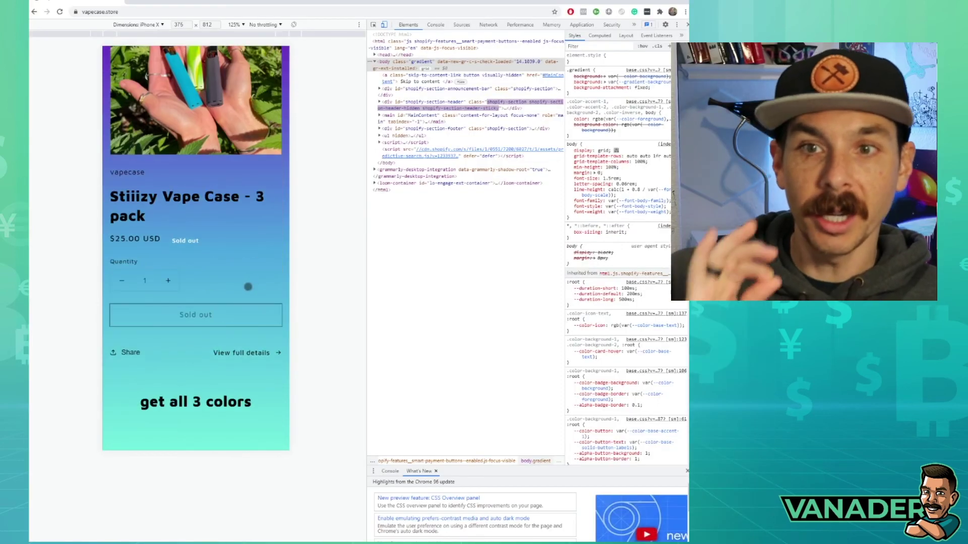
Scroll the mobile home page and open the navigation menu for Stiiizy Cases.
{"action": "scroll", "coordinate": [248, 287], "scroll_direction": "down", "scroll_amount": 10}
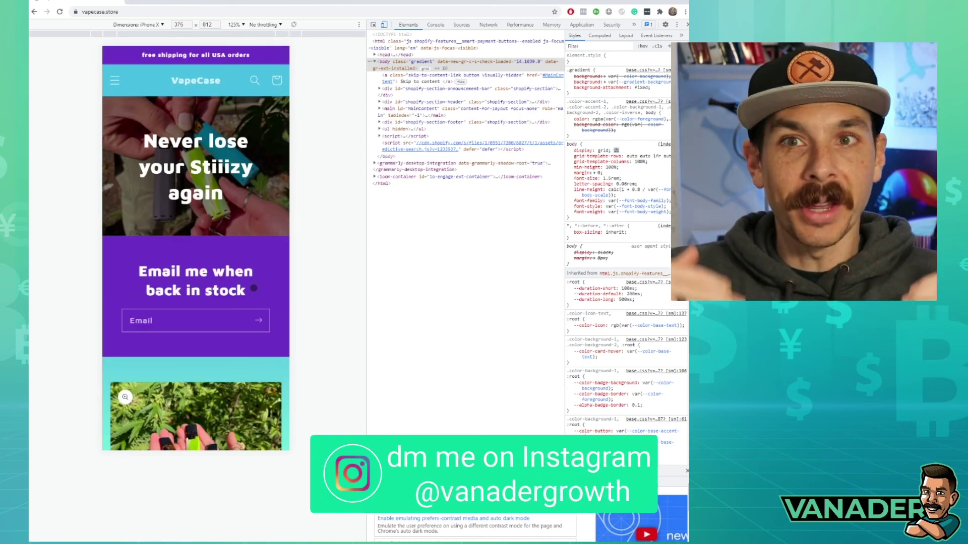
{"action": "scroll", "coordinate": [244, 297], "scroll_direction": "down", "scroll_amount": 10}
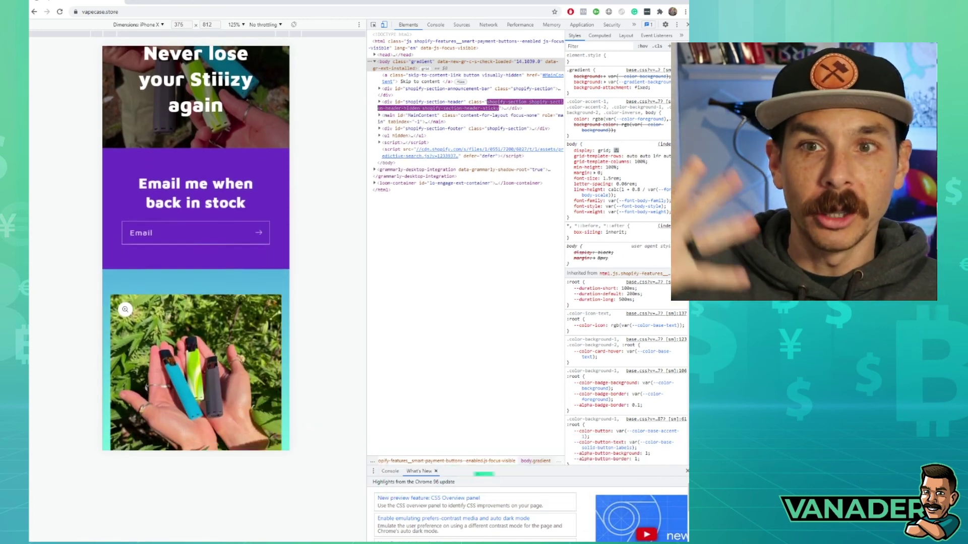
{"action": "scroll", "coordinate": [239, 306], "scroll_direction": "up", "scroll_amount": 10}
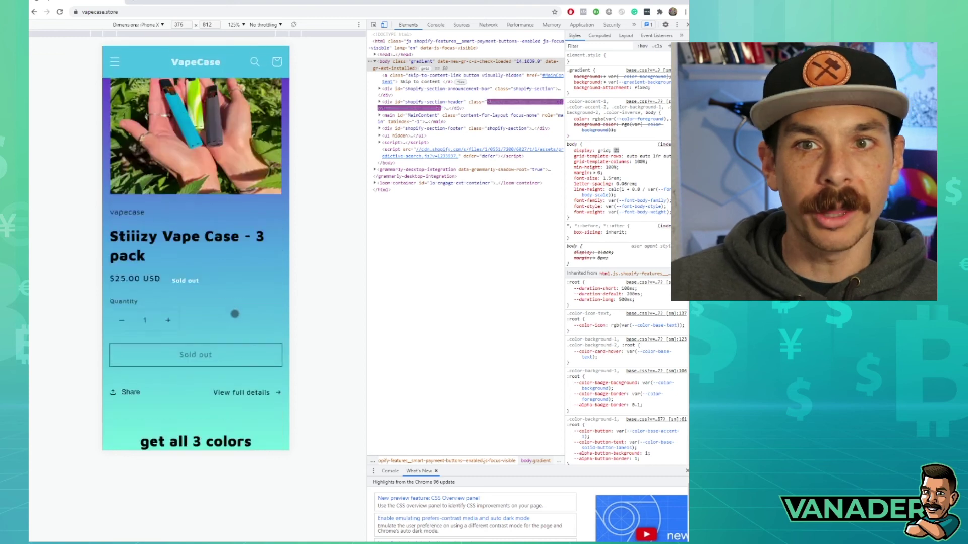
{"action": "left_click", "coordinate": [116, 81]}
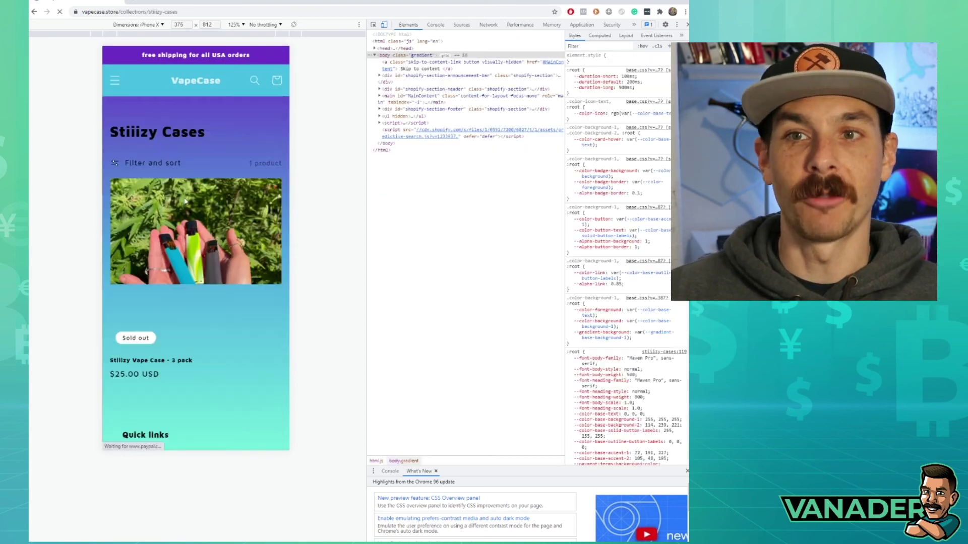
Open the Stiiizy Vape Case product from the collection and try its back-in-stock email field.
{"action": "scroll", "coordinate": [185, 159], "scroll_direction": "down", "scroll_amount": 2}
{"action": "left_click", "coordinate": [207, 205]}
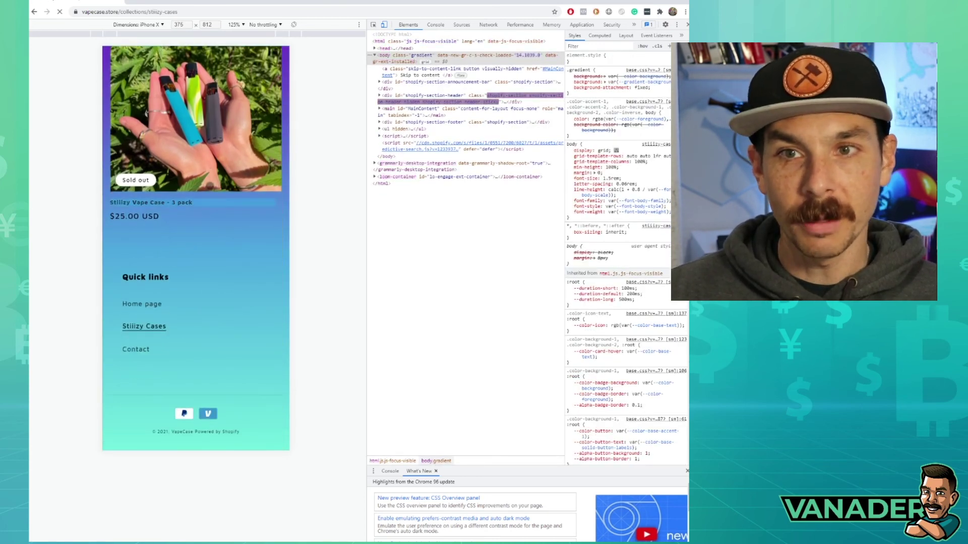
{"action": "scroll", "coordinate": [207, 204], "scroll_direction": "down", "scroll_amount": 3}
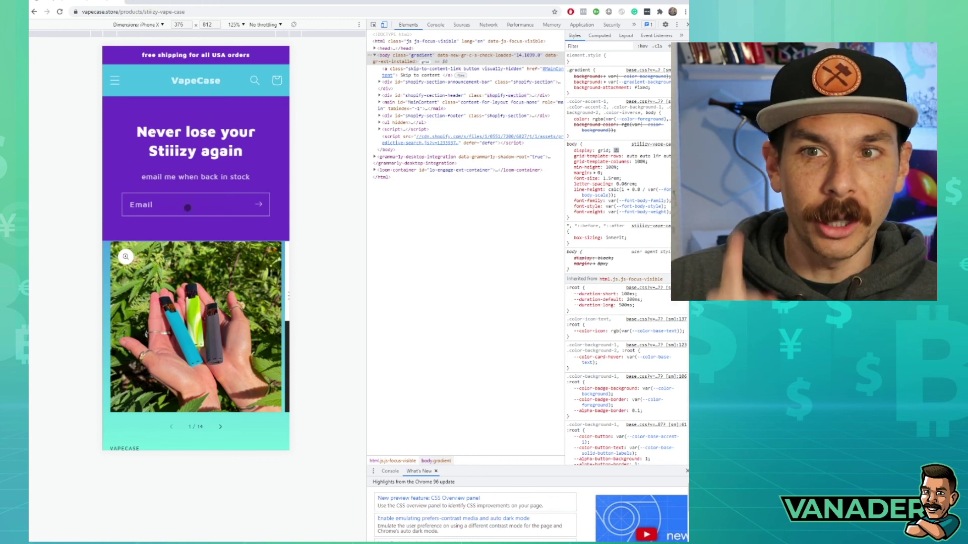
{"action": "left_click", "coordinate": [185, 206]}
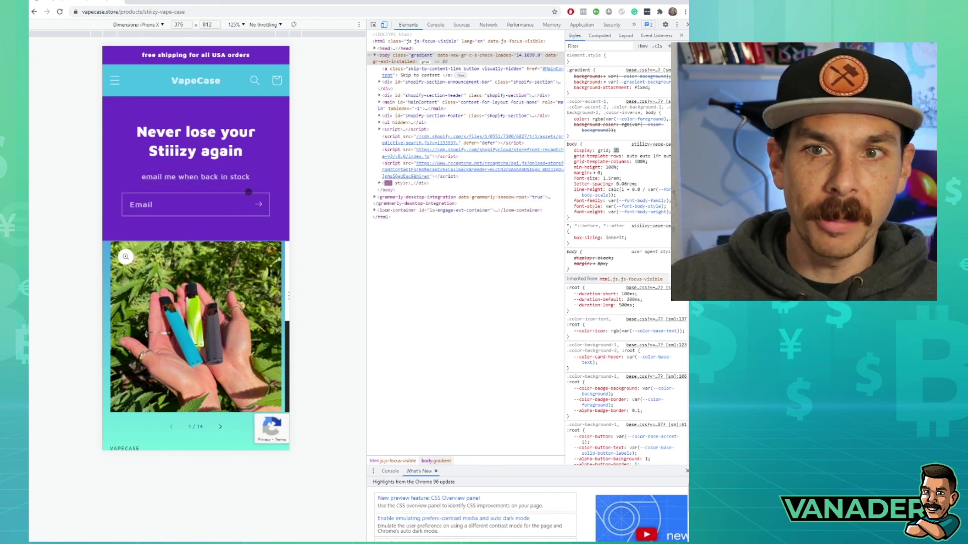